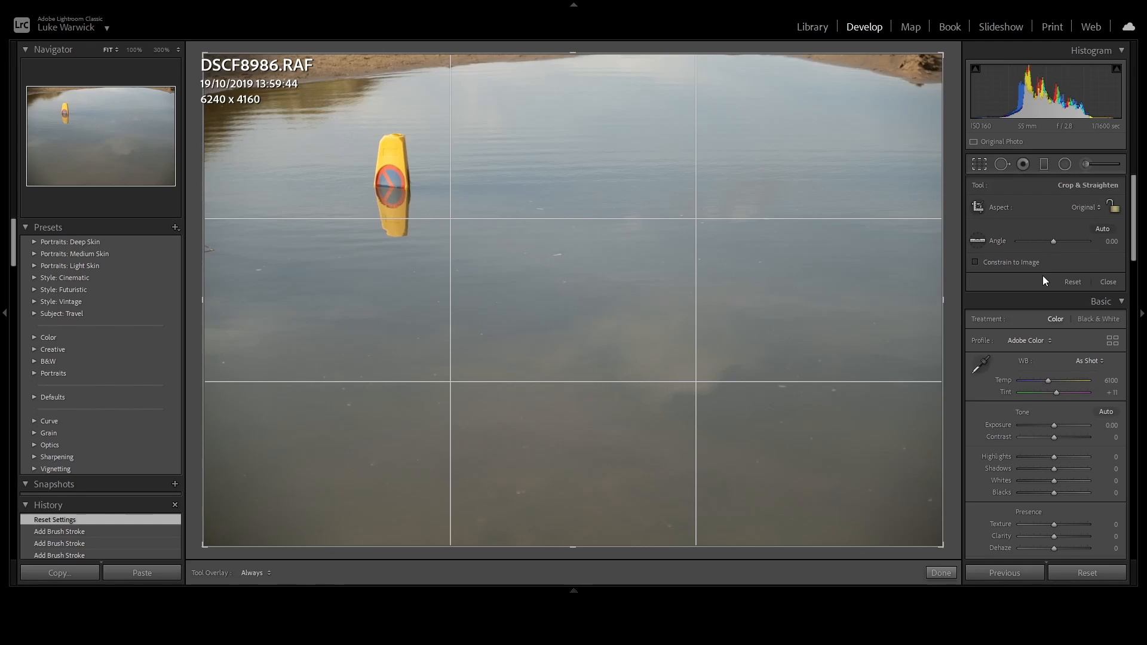
Crop the photo to a 1 x 1 square with the yellow buoy near its upper-left corner.
drag(592, 52, 595, 139)
drag(582, 87, 579, 87)
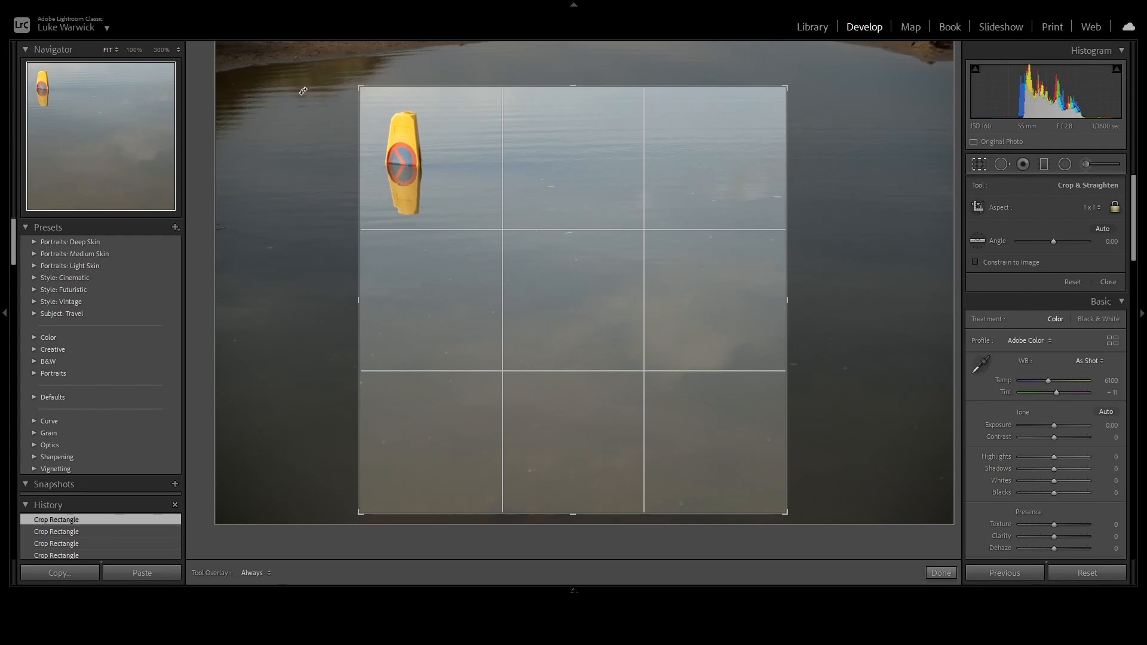
drag(788, 512, 758, 486)
mouse_move(700, 464)
mouse_down()
mouse_move(710, 469)
mouse_move(707, 451)
mouse_up()
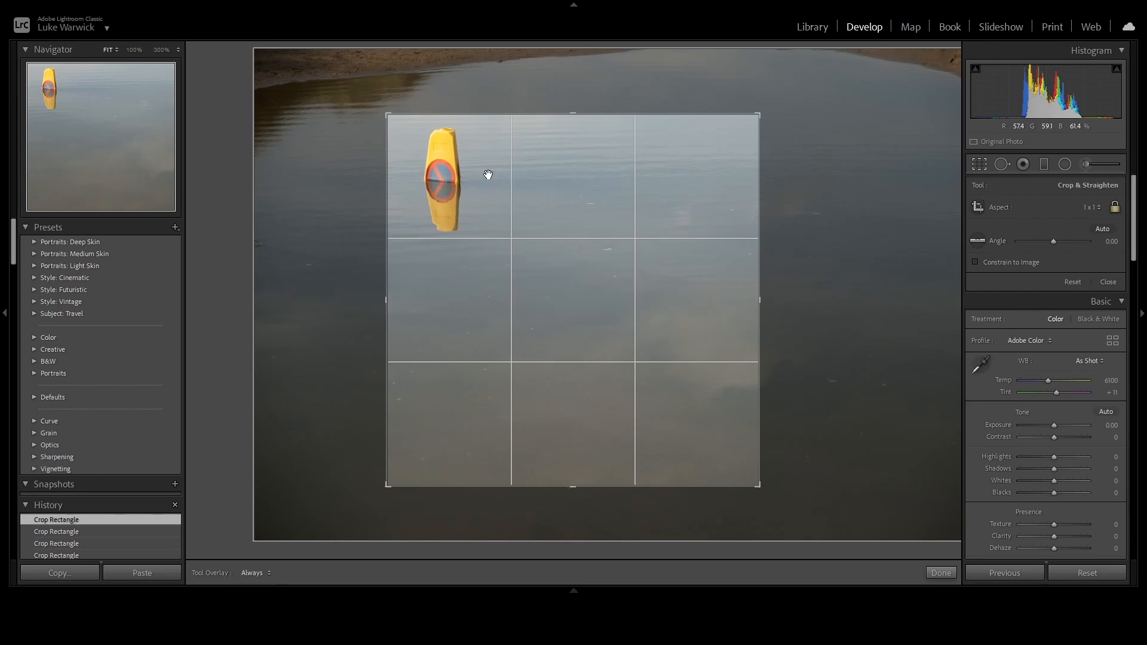
drag(469, 146, 473, 142)
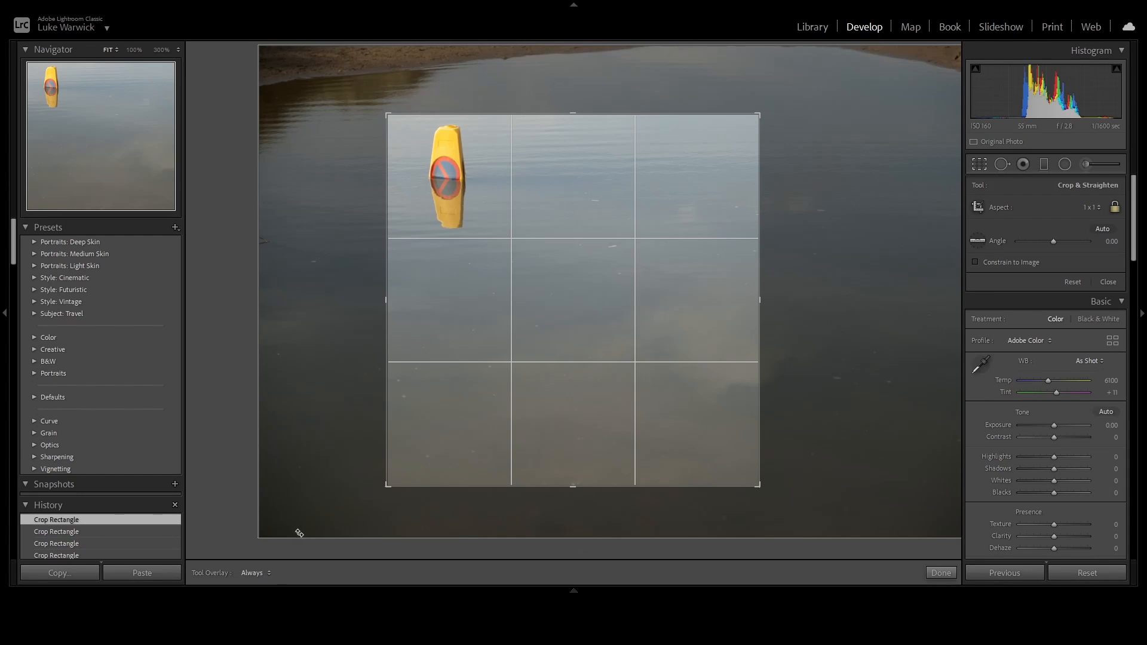
key(Return)
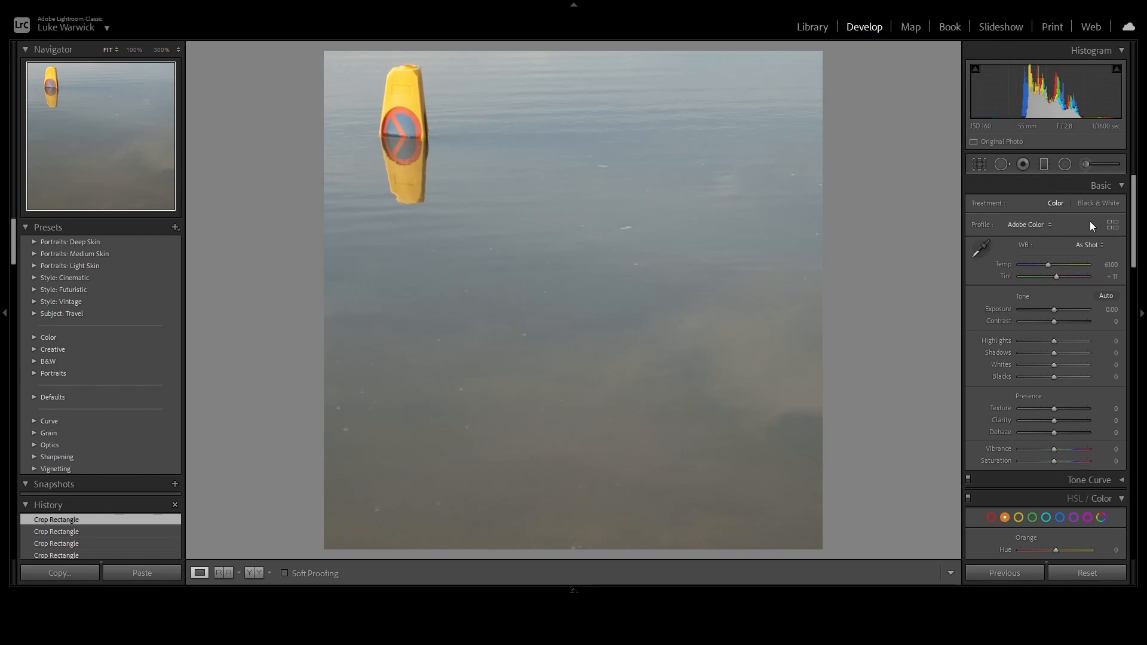
Apply the Camera PROVIA/Standard v2 camera matching profile to the photo.
click(1112, 226)
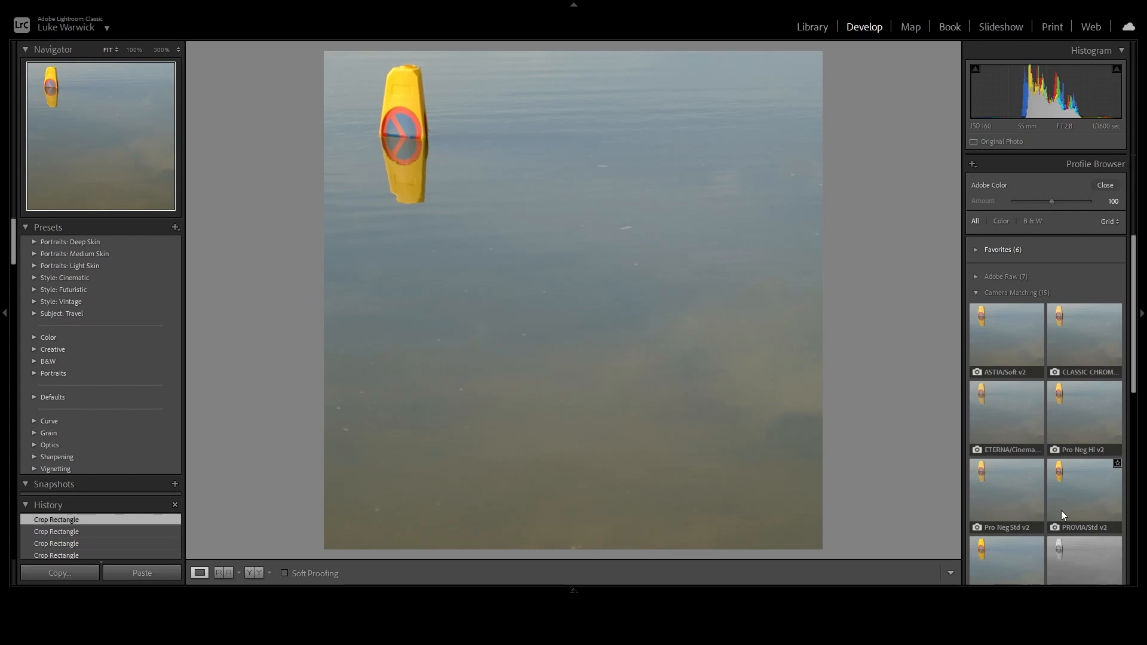
click(1077, 494)
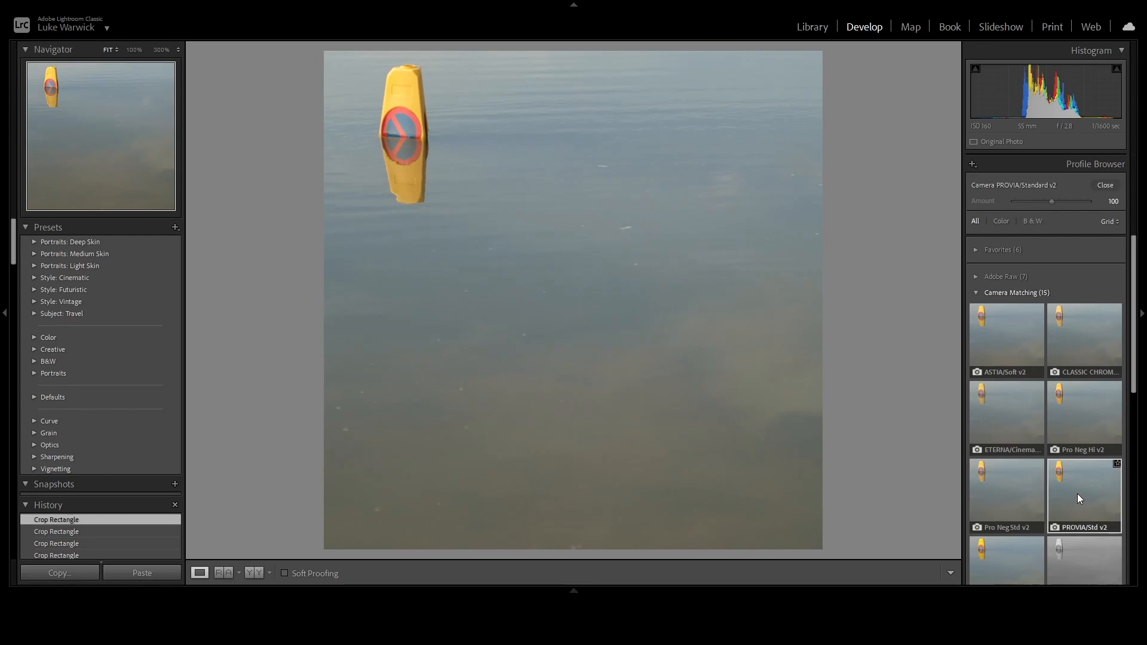
double_click(1077, 488)
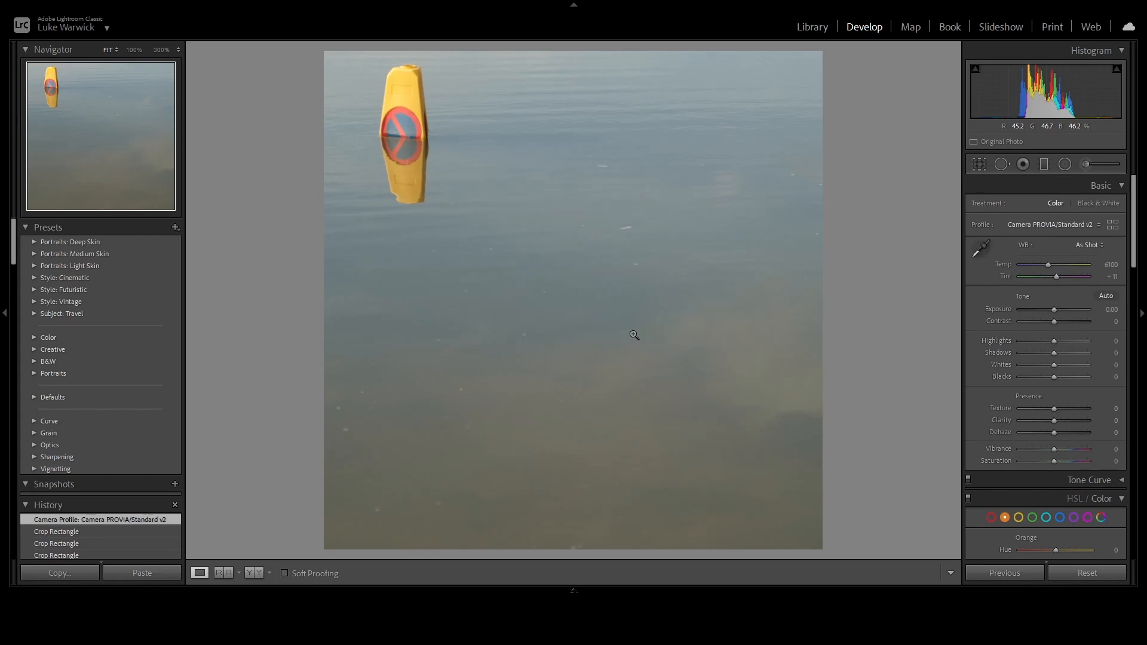
Readjust the square crop so the buoy has slightly more water above it.
key(r)
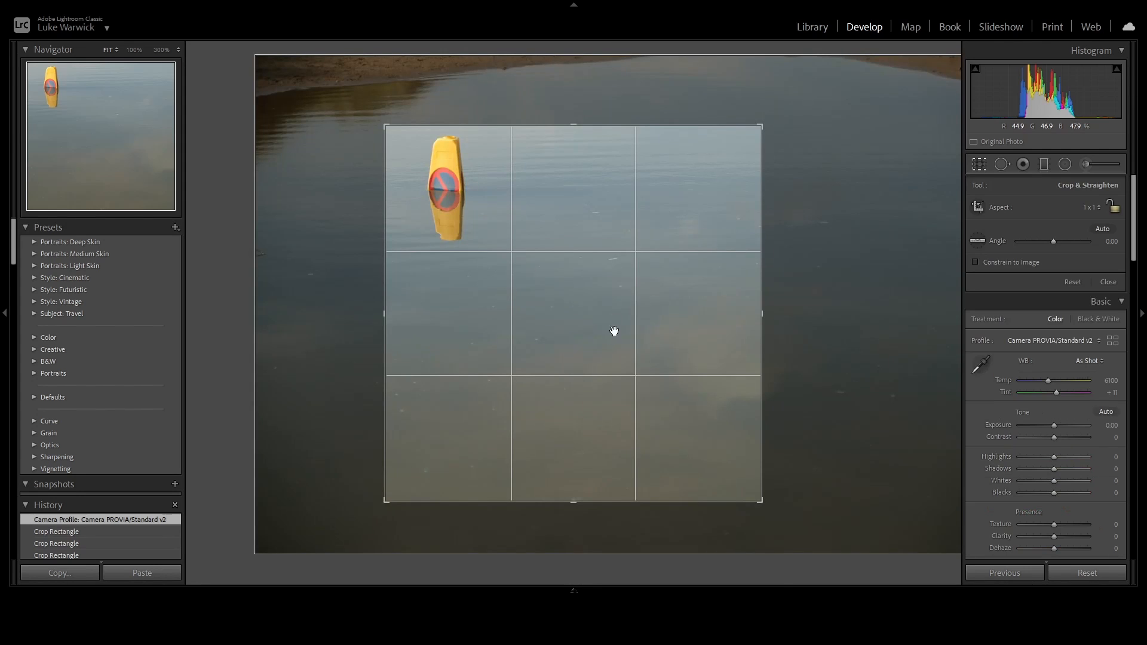
drag(605, 333, 614, 338)
key(Return)
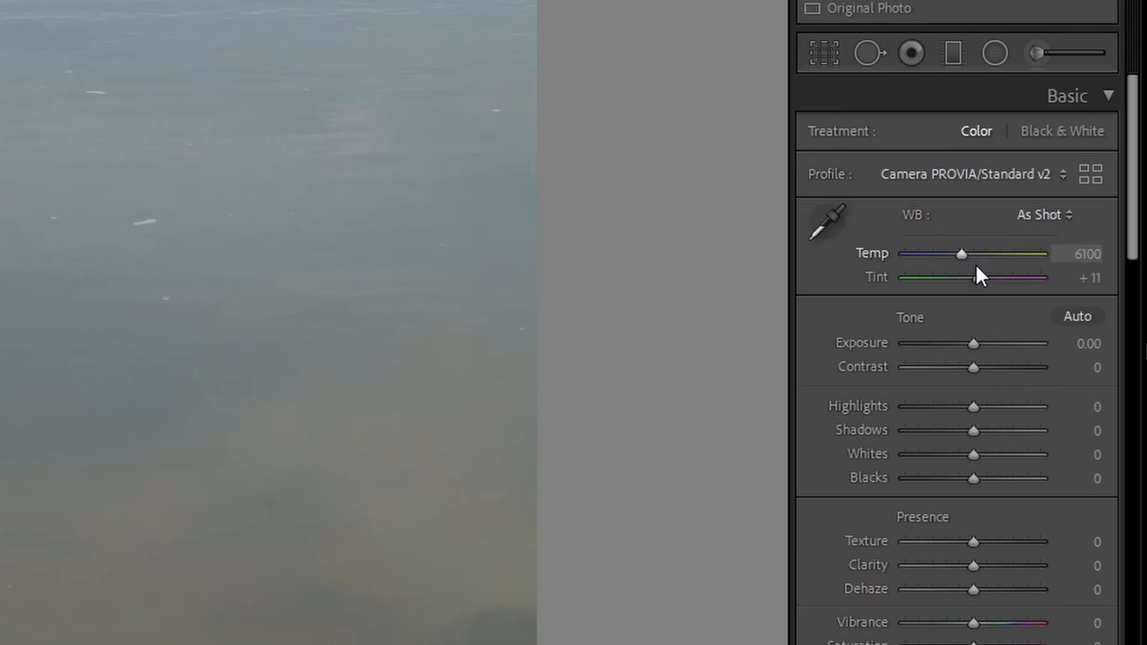
Cool the photo's white balance temperature to 5070.
drag(968, 253, 957, 252)
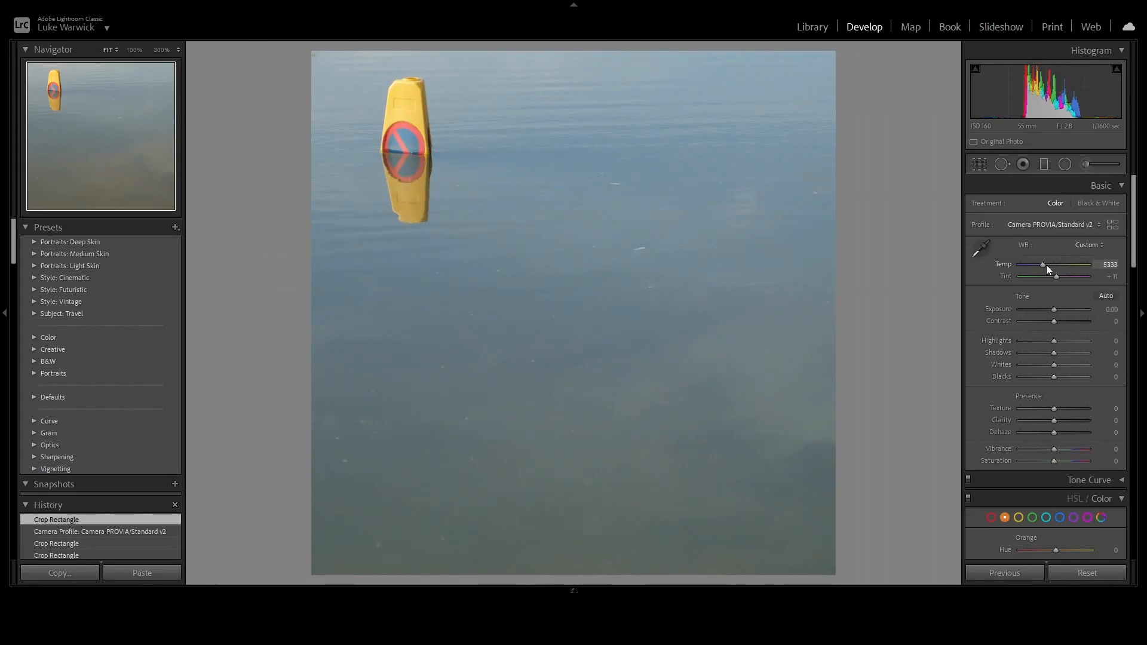
drag(1046, 264, 1044, 264)
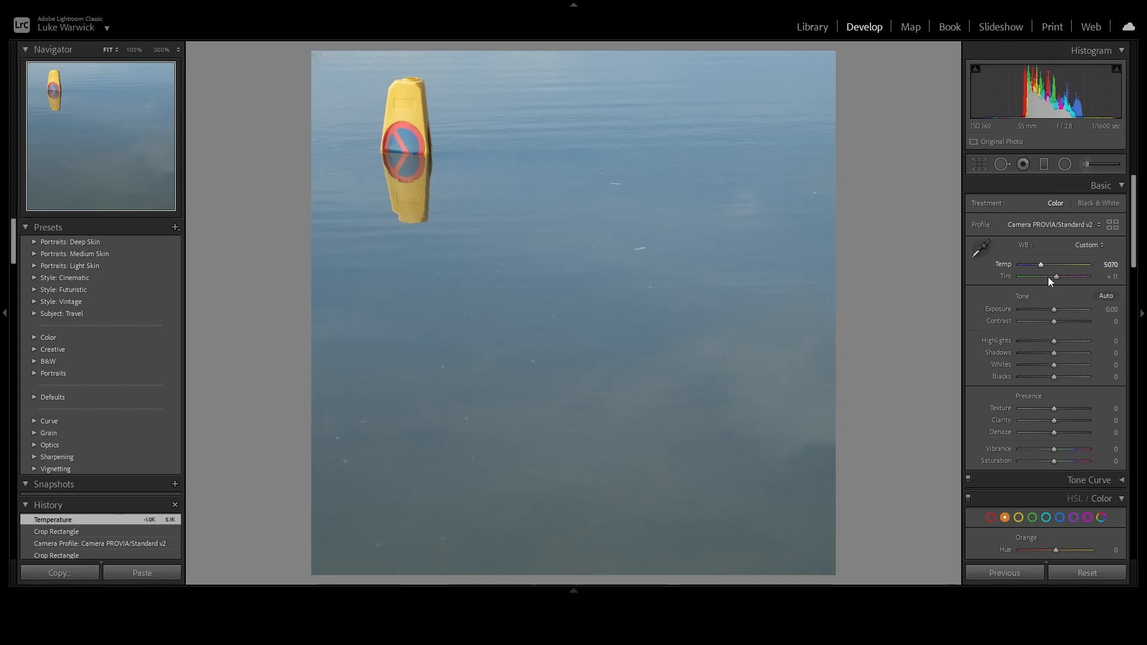
Set the sharpening amount to 150, radius to 0.9 and detail to 0.
scroll(1062, 330, down, 10)
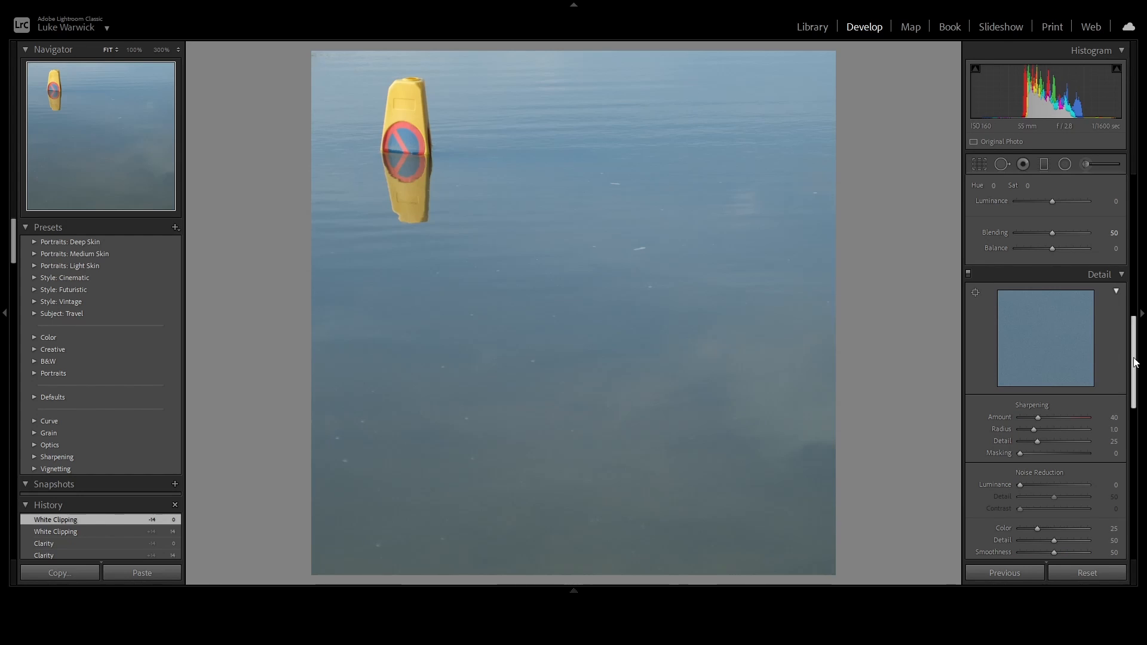
scroll(1051, 383, down, 3)
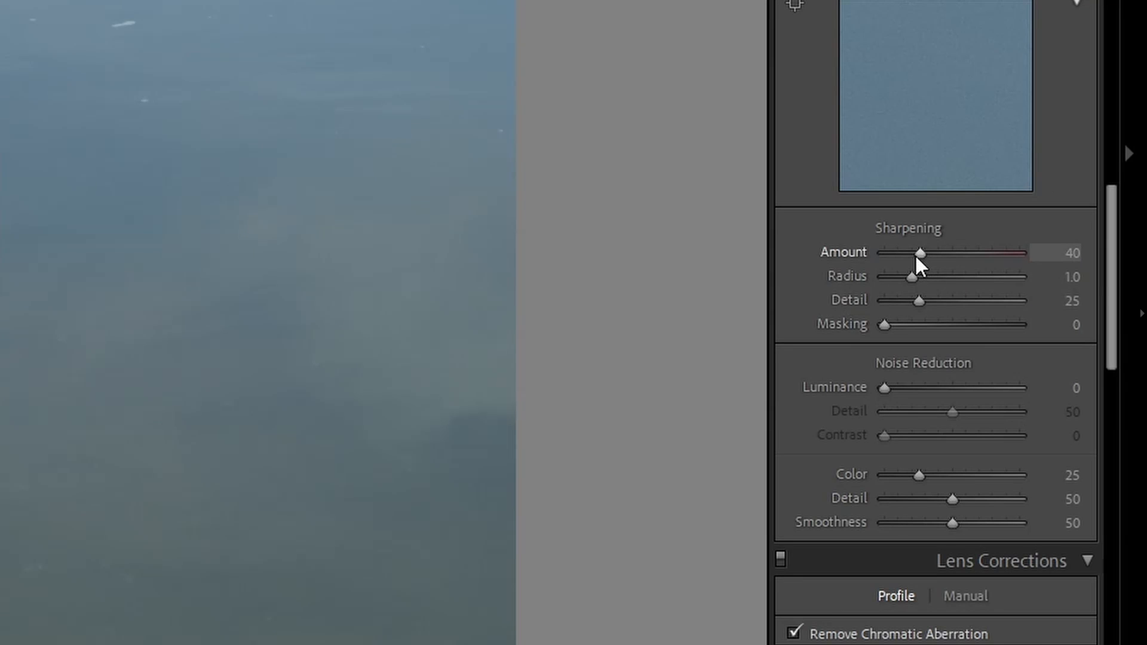
drag(1037, 364, 1036, 364)
drag(919, 255, 1106, 235)
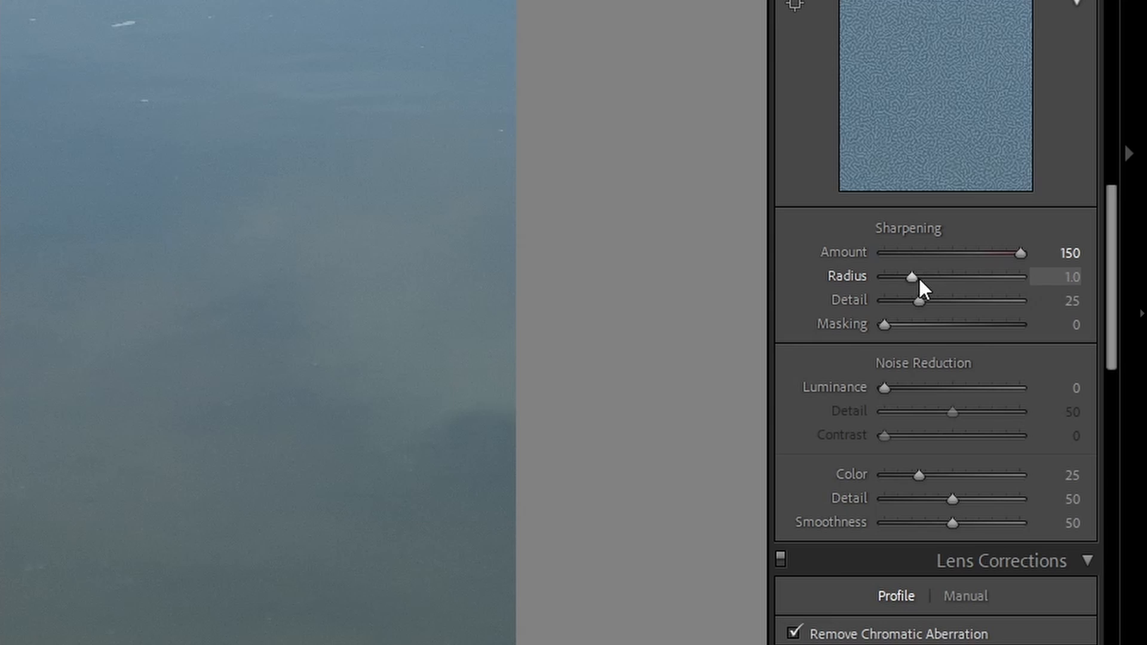
key(Down)
drag(924, 303, 878, 299)
Set the sharpening masking to 87 using the mask preview, restricting sharpening mainly to the buoy's edges.
key(alt)
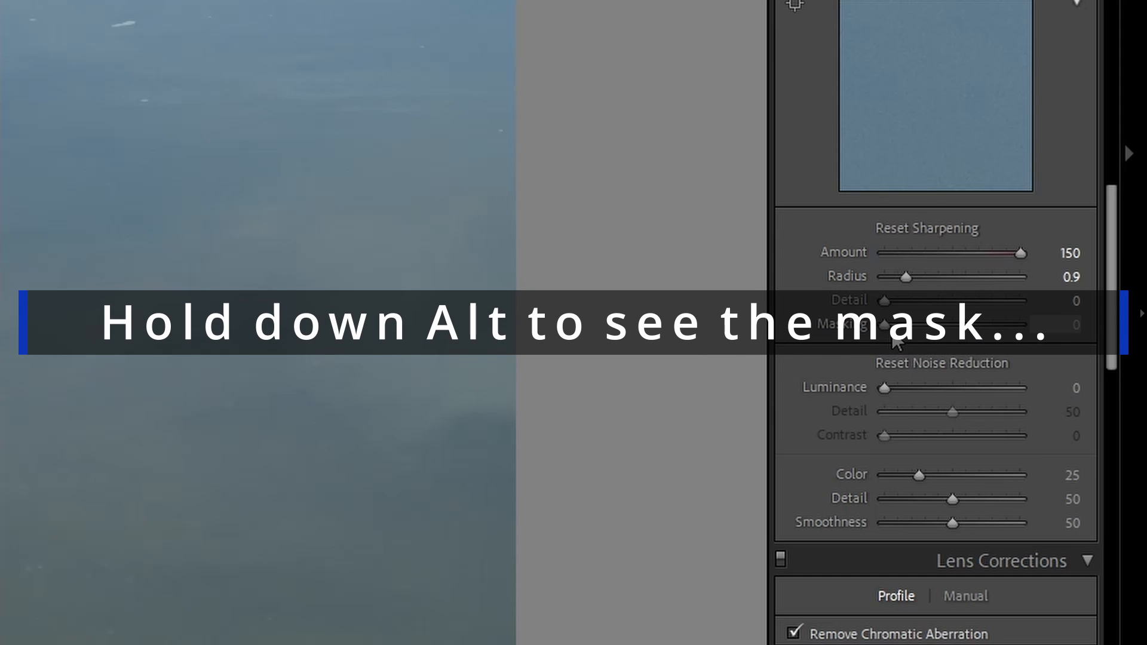
drag(894, 339, 976, 325)
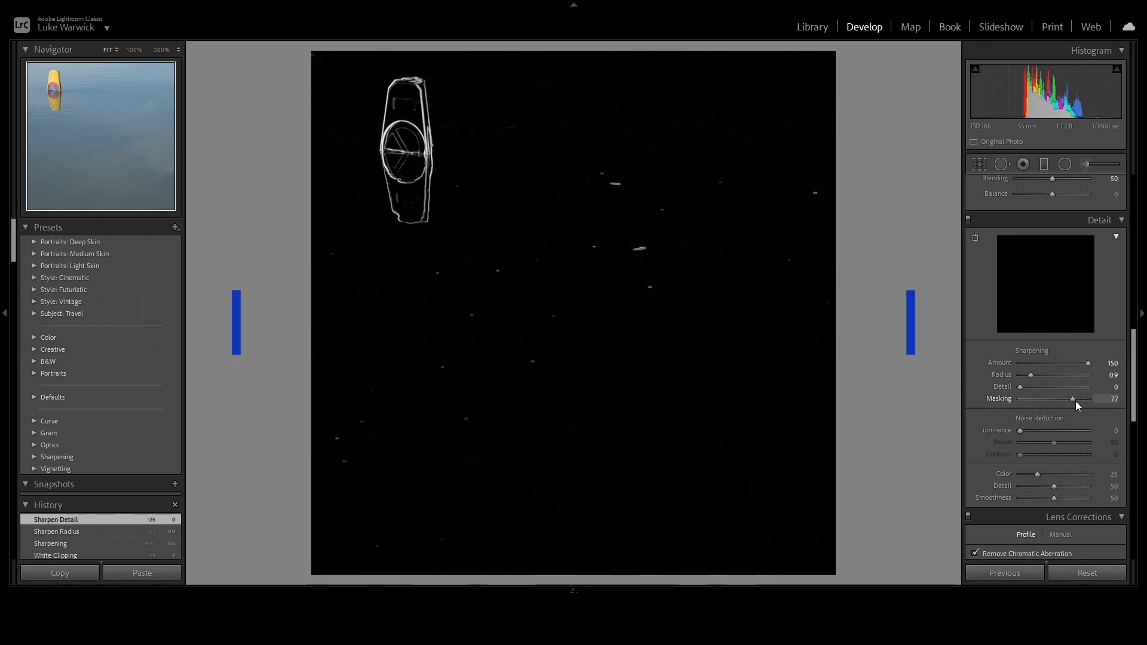
drag(1066, 399, 1059, 400)
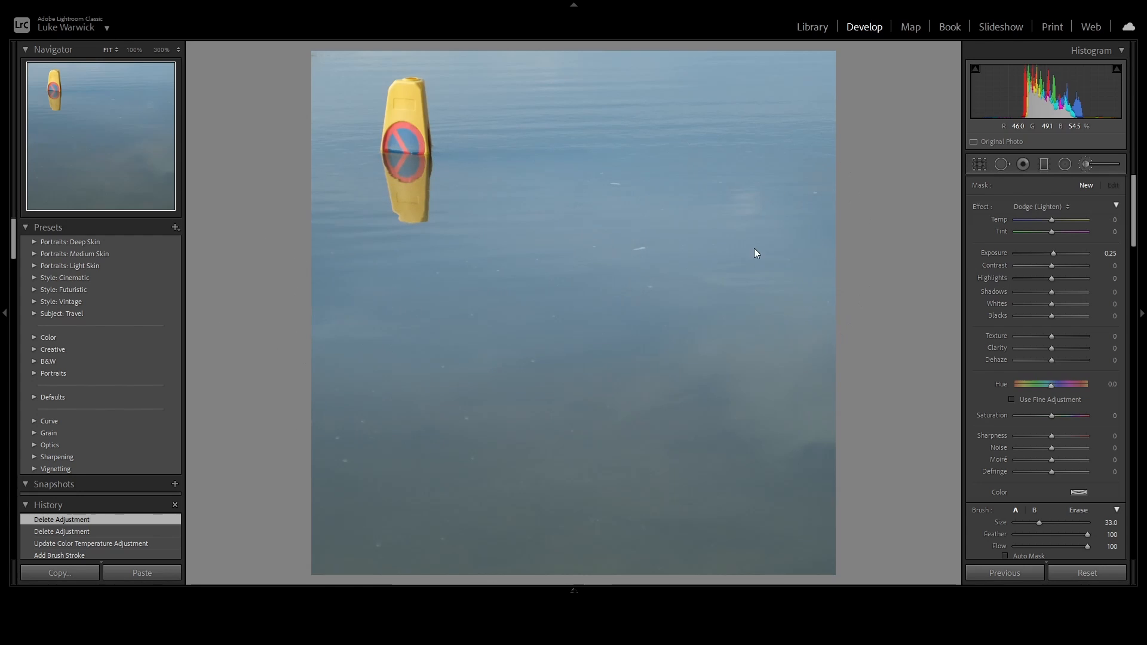
Paint a Dodge (Lighten) adjustment with exposure 0.25 over the water right of centre and set its temperature to -4.
drag(755, 248, 821, 300)
drag(1054, 224, 1051, 221)
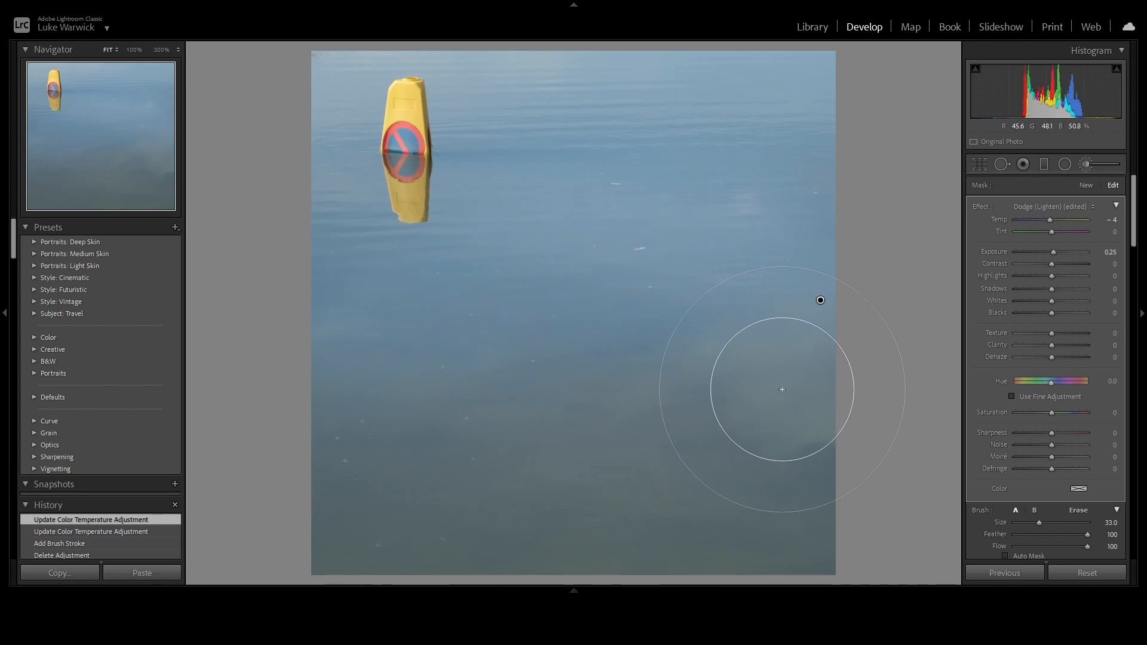
key(Return)
Brush a second Dodge (Lighten) adjustment across the water just below the middle and cool its temperature.
mouse_move(817, 377)
mouse_down()
mouse_move(432, 394)
mouse_move(738, 387)
mouse_move(725, 341)
mouse_up()
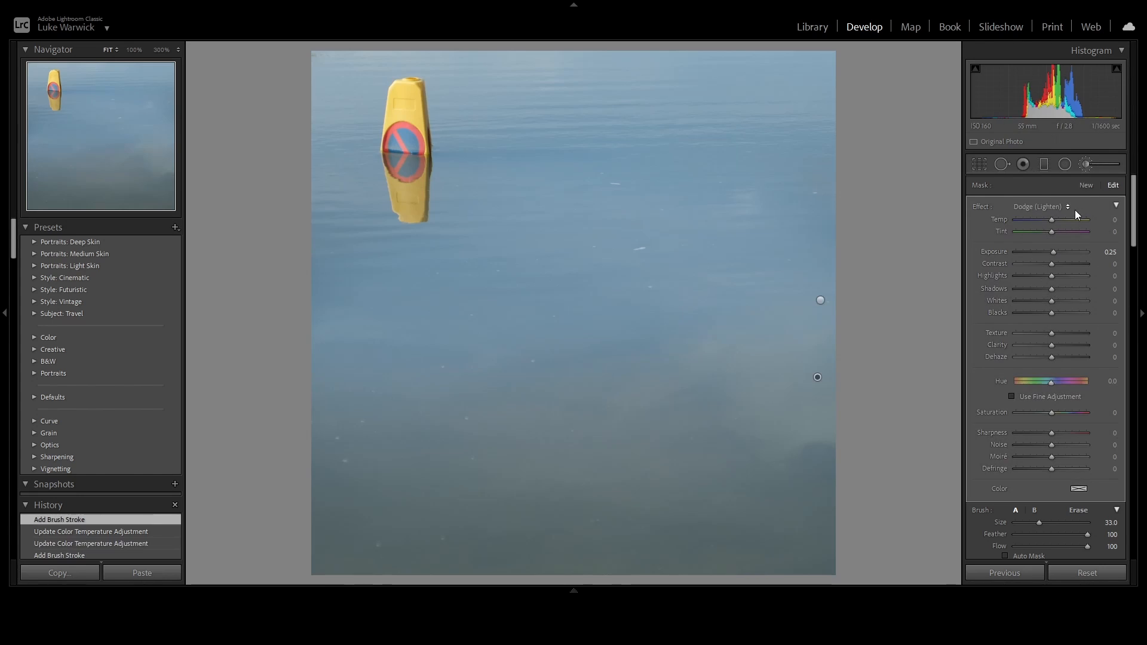
drag(1054, 221, 1049, 221)
key(Return)
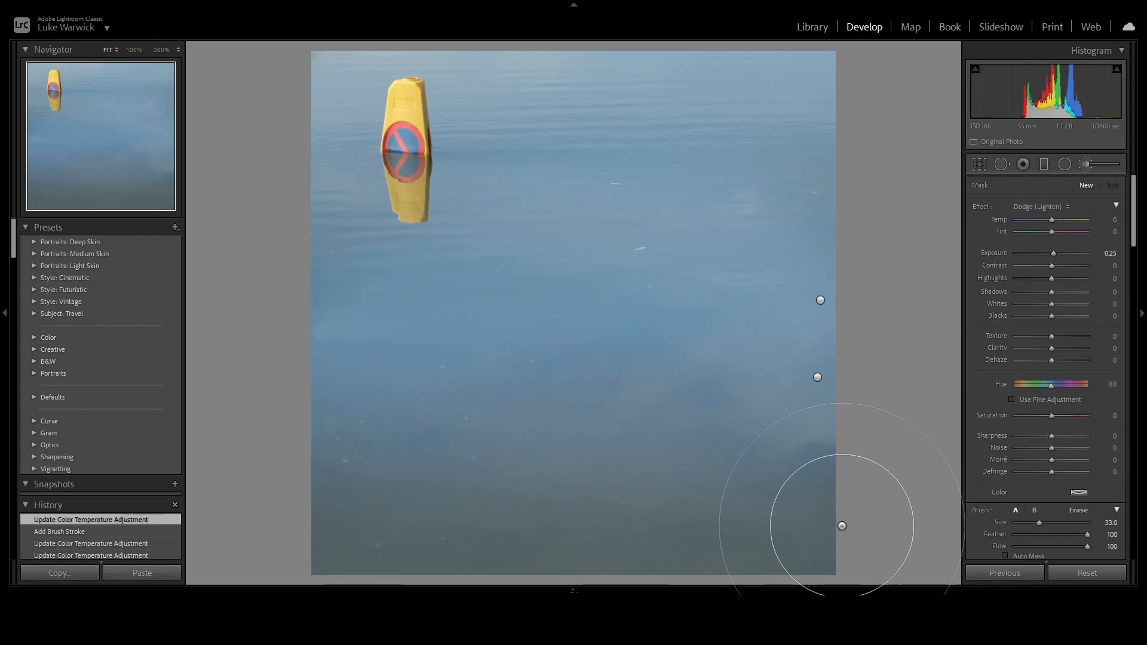
Brush a third Dodge (Lighten) adjustment across the lower part of the water and cool its temperature to about -9.
mouse_move(305, 514)
mouse_down()
mouse_move(794, 530)
mouse_move(269, 526)
mouse_up()
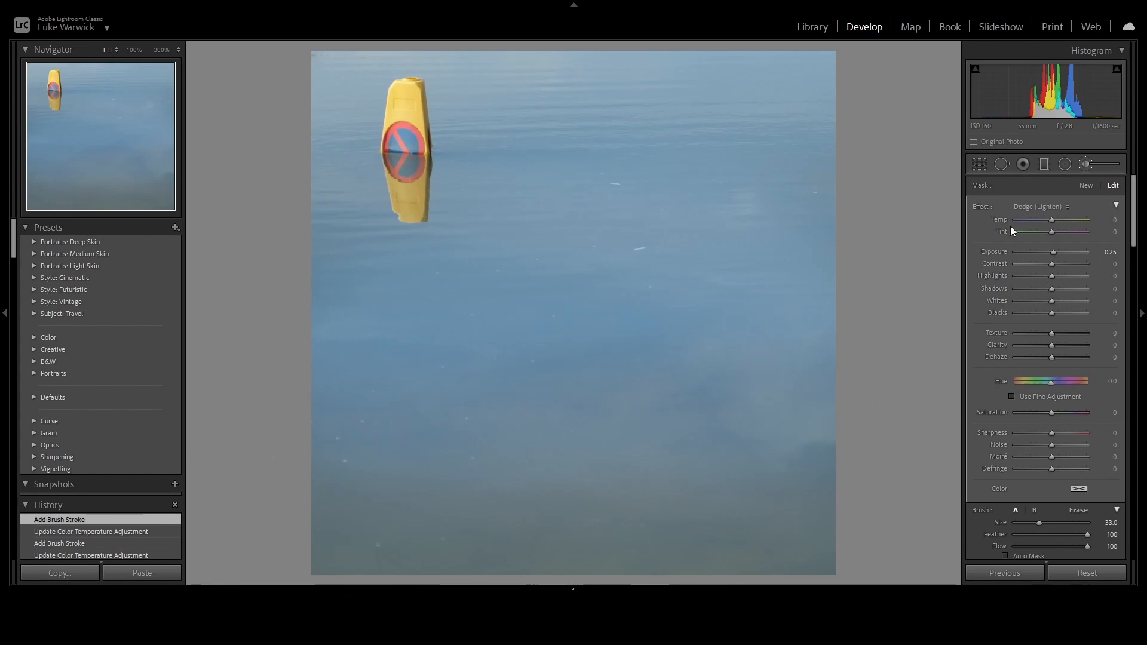
drag(1055, 220, 1051, 219)
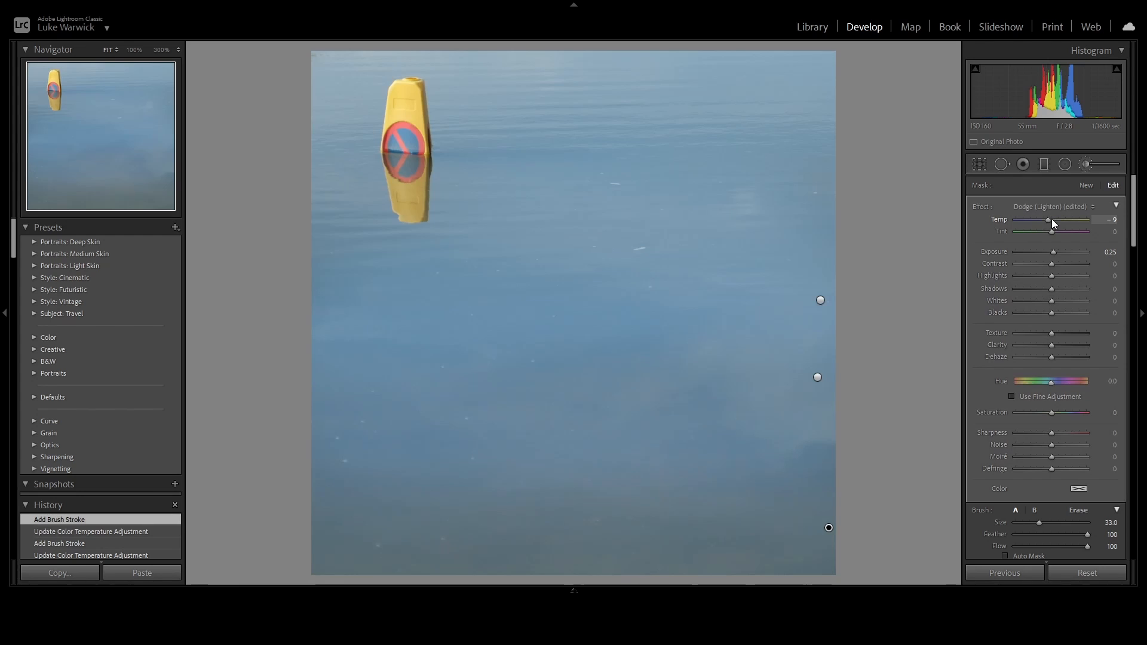
key(Return)
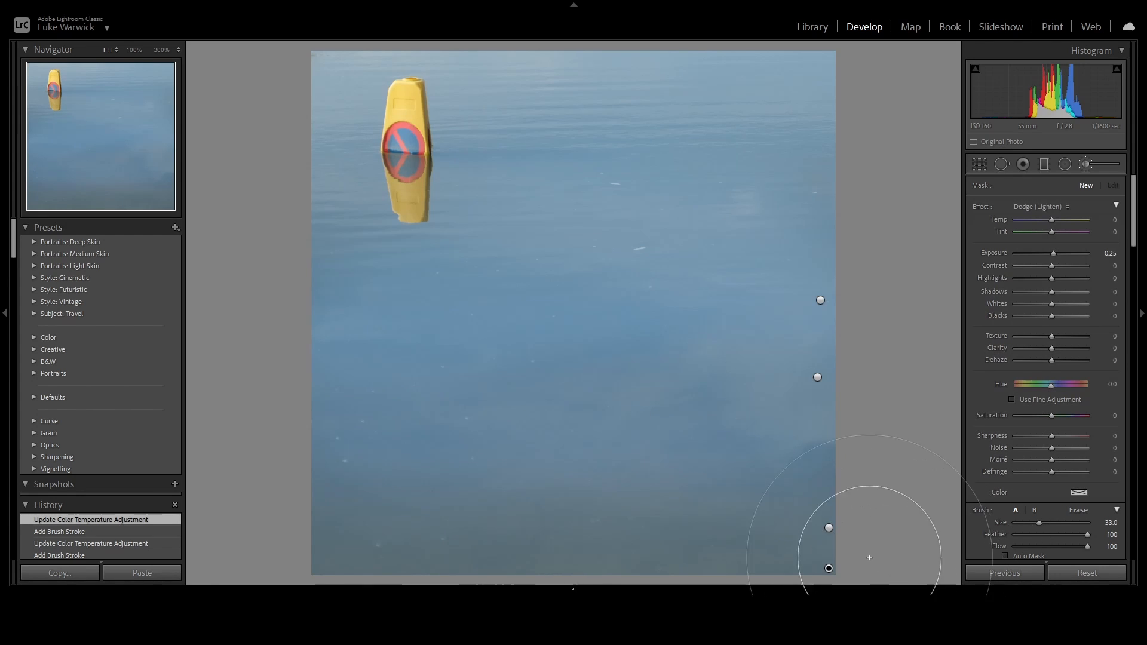
Brush a fourth Dodge (Lighten) adjustment along the photo's bottom edge with temperature -9, extending it over the lower-left water.
mouse_move(778, 560)
mouse_down()
mouse_move(584, 582)
mouse_move(772, 560)
mouse_move(1142, 253)
mouse_move(1049, 221)
mouse_up()
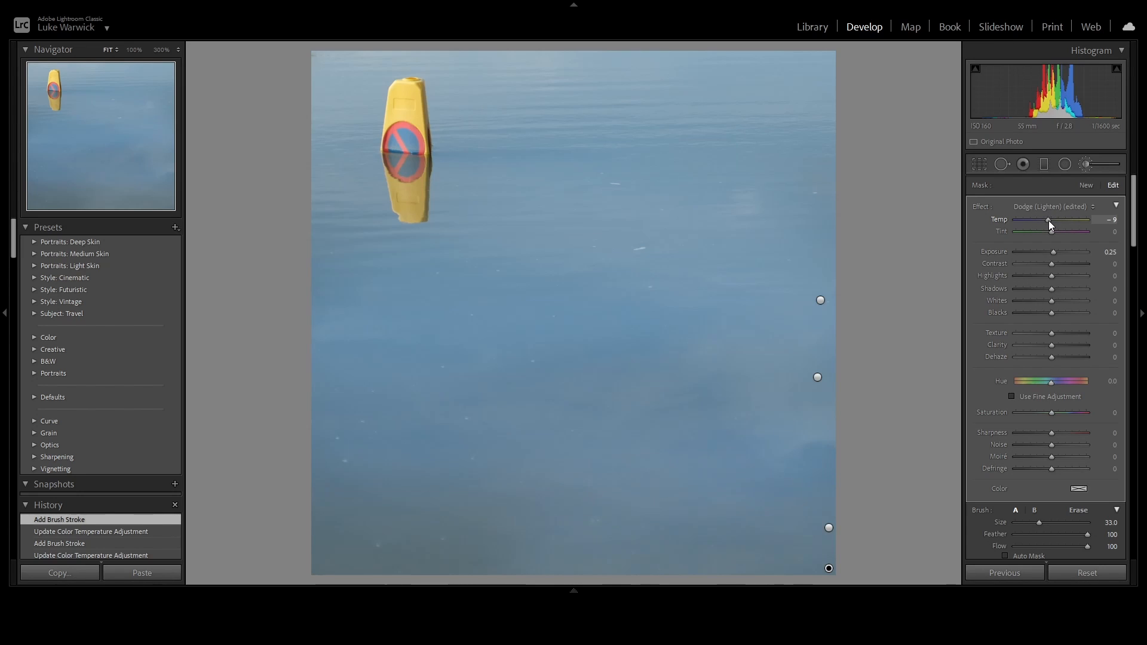
mouse_move(318, 525)
mouse_down()
mouse_move(476, 550)
mouse_move(492, 573)
mouse_up()
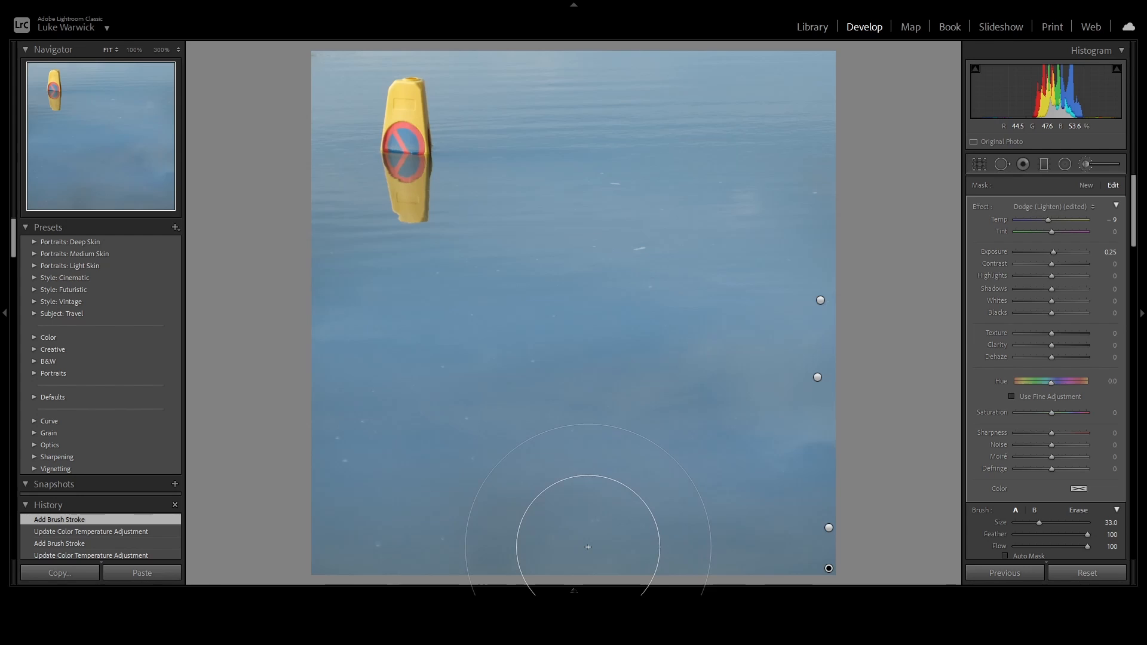
key(Return)
Brush another Dodge (Lighten) adjustment over the lower-left and bottom water with temperature -11 and finish brushing.
drag(269, 523, 502, 588)
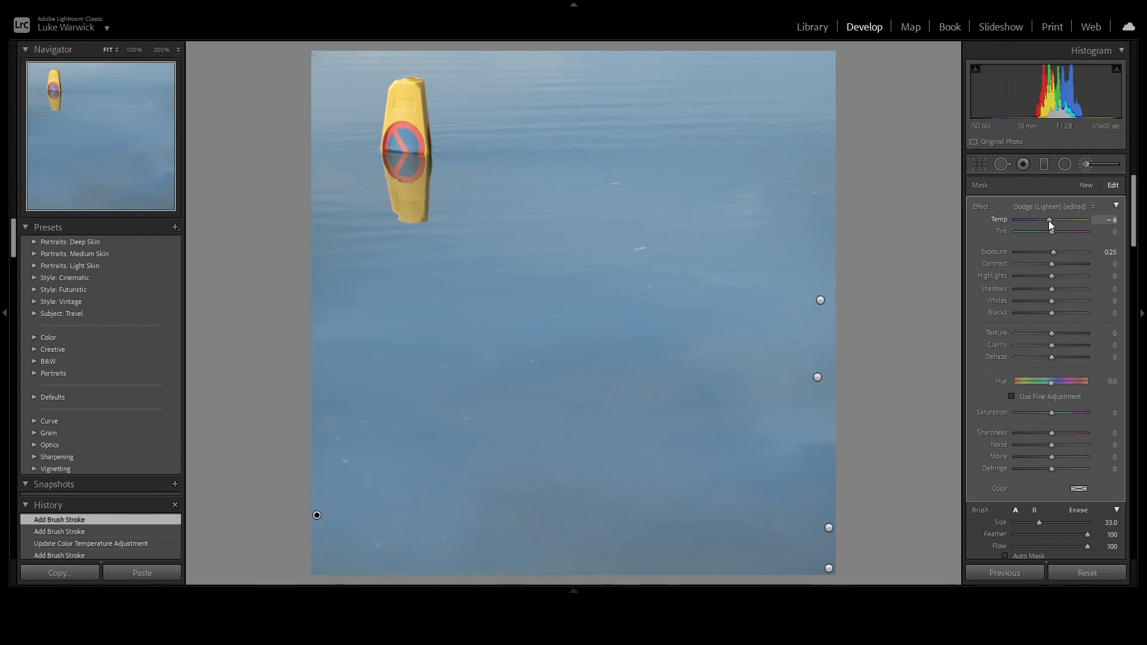
drag(1047, 219, 1047, 220)
mouse_move(300, 588)
mouse_down()
mouse_move(340, 590)
mouse_move(364, 572)
mouse_move(330, 553)
mouse_move(311, 573)
mouse_up()
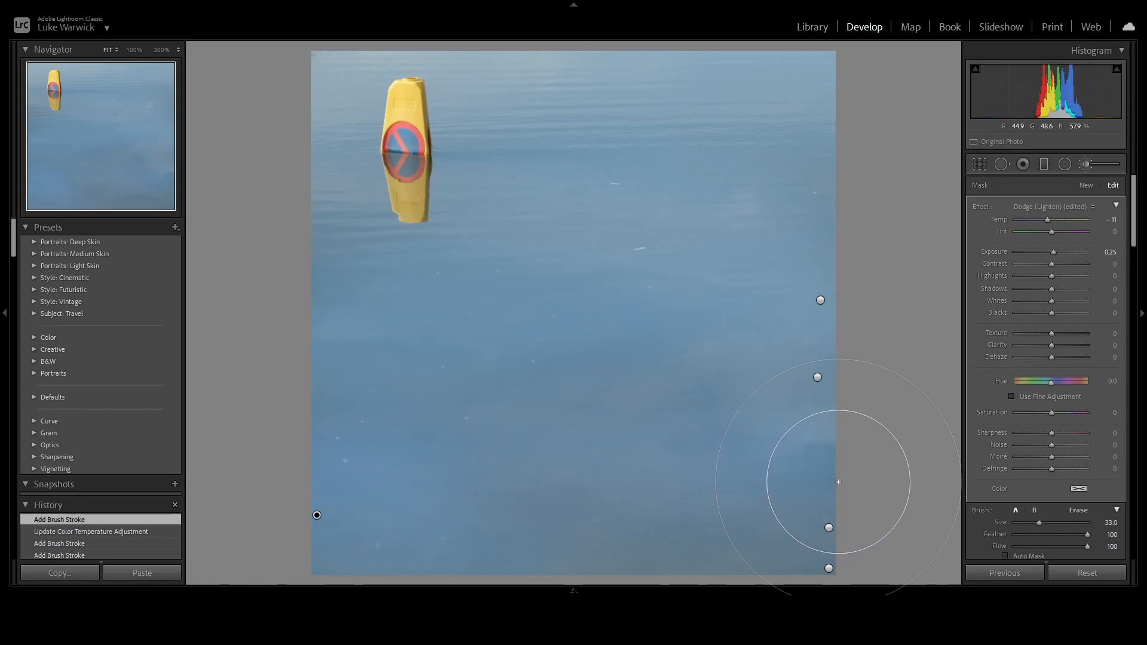
key(k)
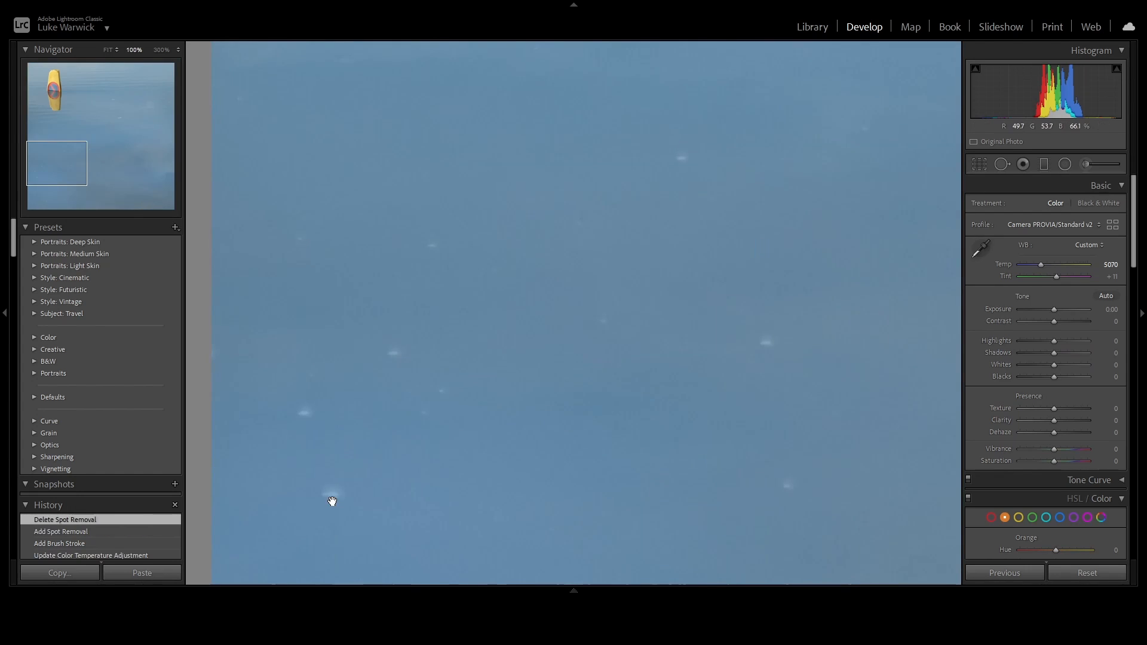
Remove the white specks in the lower-left water at 100% zoom using Spot Removal in Heal mode, size 51.
key(q)
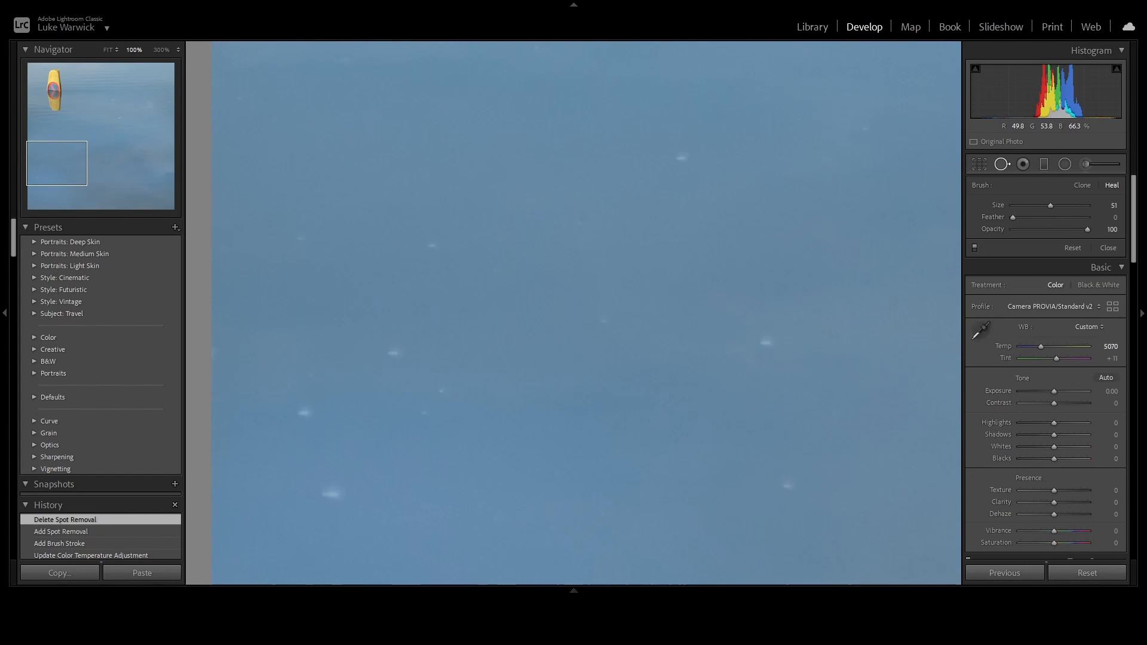
click(329, 494)
click(304, 417)
click(347, 272)
click(395, 350)
click(436, 388)
click(766, 342)
click(711, 480)
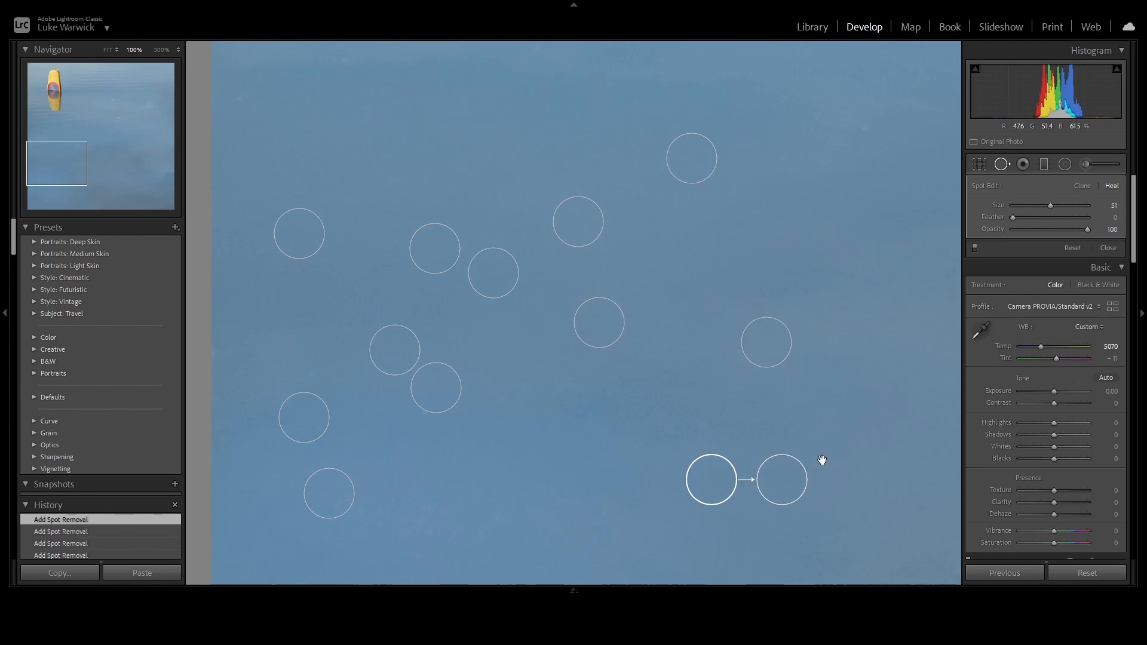
Heal the remaining specks across the rest of the water, including those beside the buoy and in the lower half.
click(822, 460)
click(530, 361)
click(499, 264)
click(586, 293)
click(453, 238)
drag(752, 136, 783, 128)
click(813, 274)
mouse_move(822, 207)
mouse_down()
mouse_move(747, 246)
mouse_move(679, 306)
mouse_up()
click(662, 209)
click(579, 181)
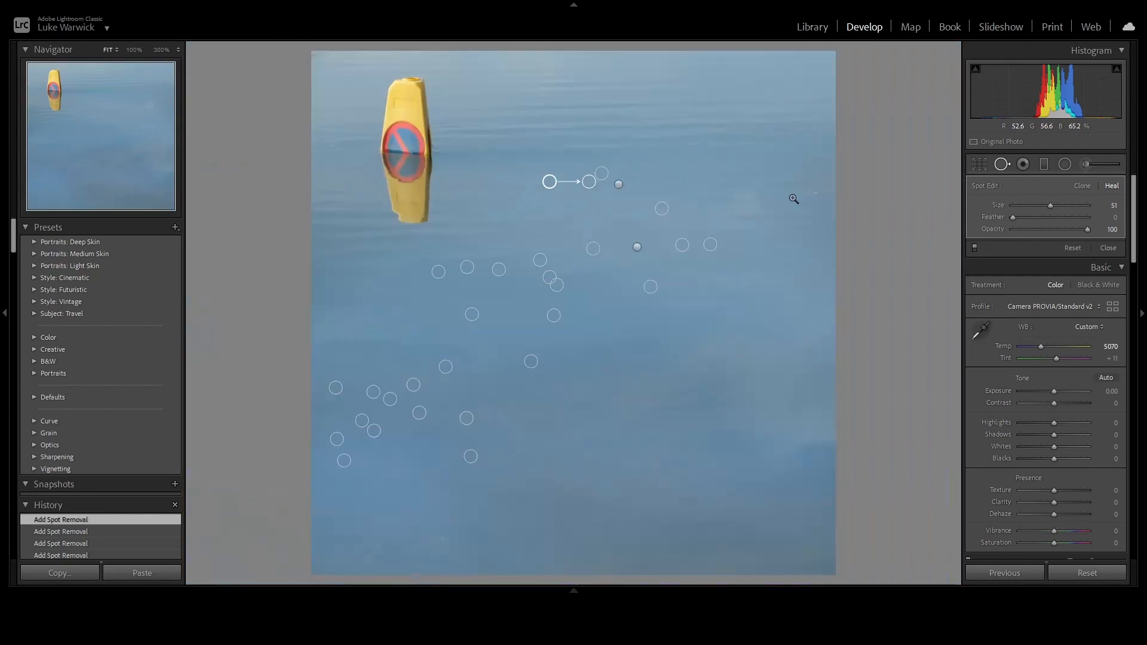
click(741, 377)
click(732, 187)
click(589, 390)
click(510, 464)
click(546, 468)
click(399, 526)
click(628, 508)
click(709, 430)
drag(709, 430, 654, 533)
click(832, 358)
key(z)
click(752, 397)
click(638, 440)
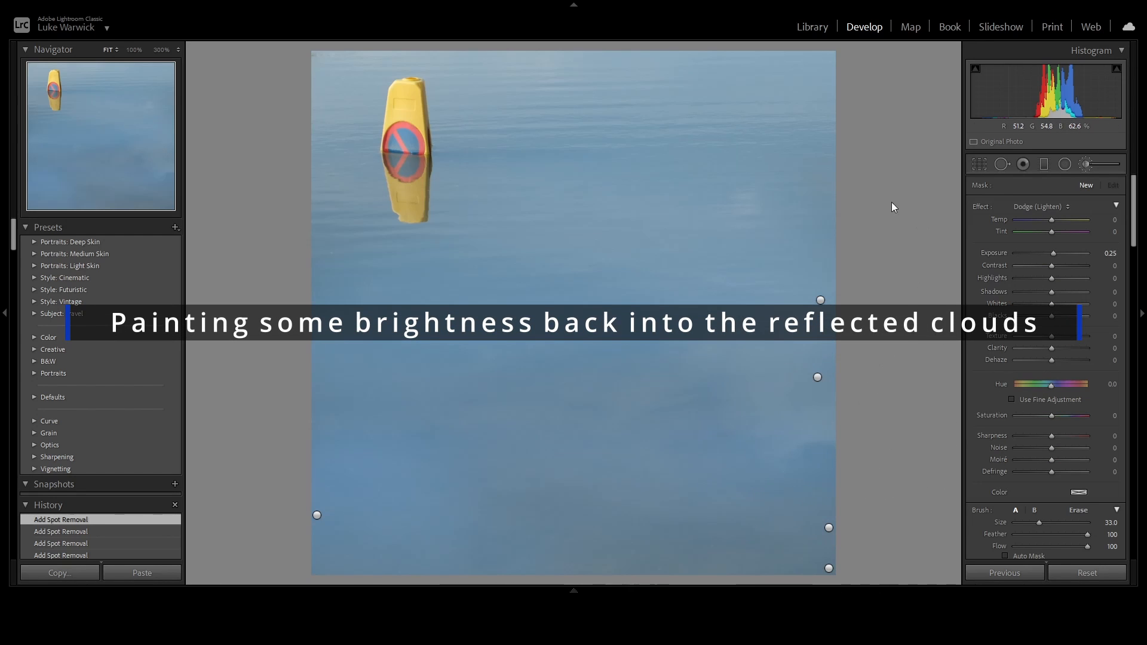
Paint brightness into the reflected clouds with a new Dodge (Lighten) brush at size 19 and exposure 0.25.
scroll(783, 435, down, 3)
scroll(785, 416, down, 5)
drag(820, 425, 751, 425)
mouse_move(815, 392)
mouse_down()
mouse_move(756, 396)
mouse_move(735, 350)
mouse_move(579, 389)
mouse_up()
drag(734, 366, 750, 366)
scroll(738, 366, up, 5)
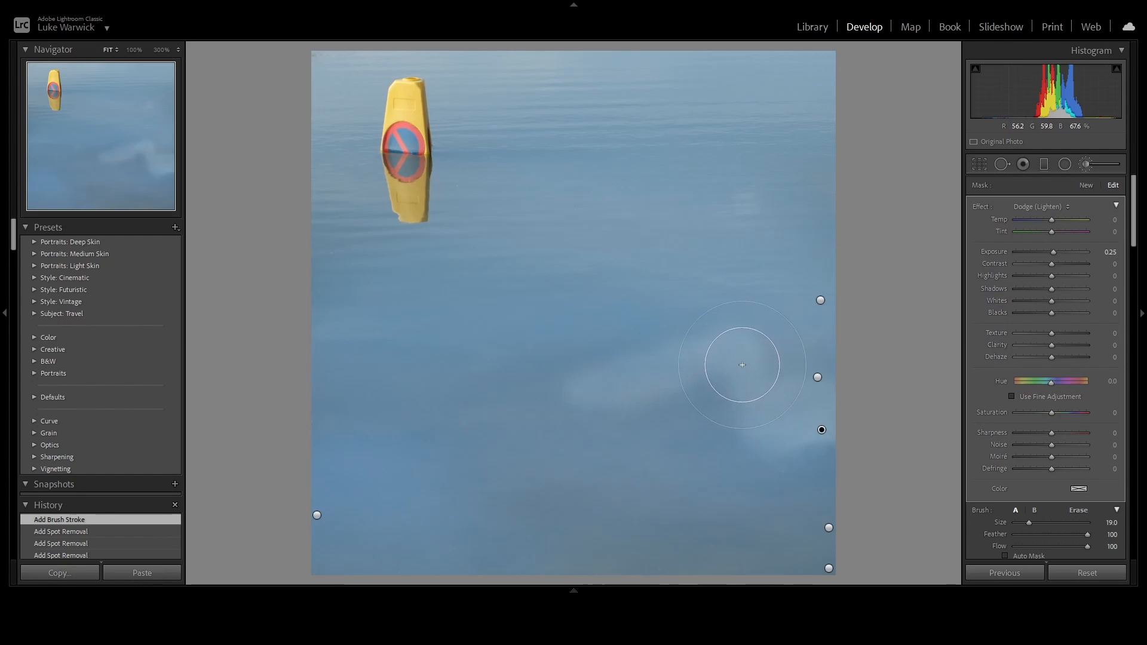
mouse_move(805, 413)
mouse_down()
mouse_move(740, 392)
mouse_move(556, 407)
mouse_move(697, 340)
mouse_up()
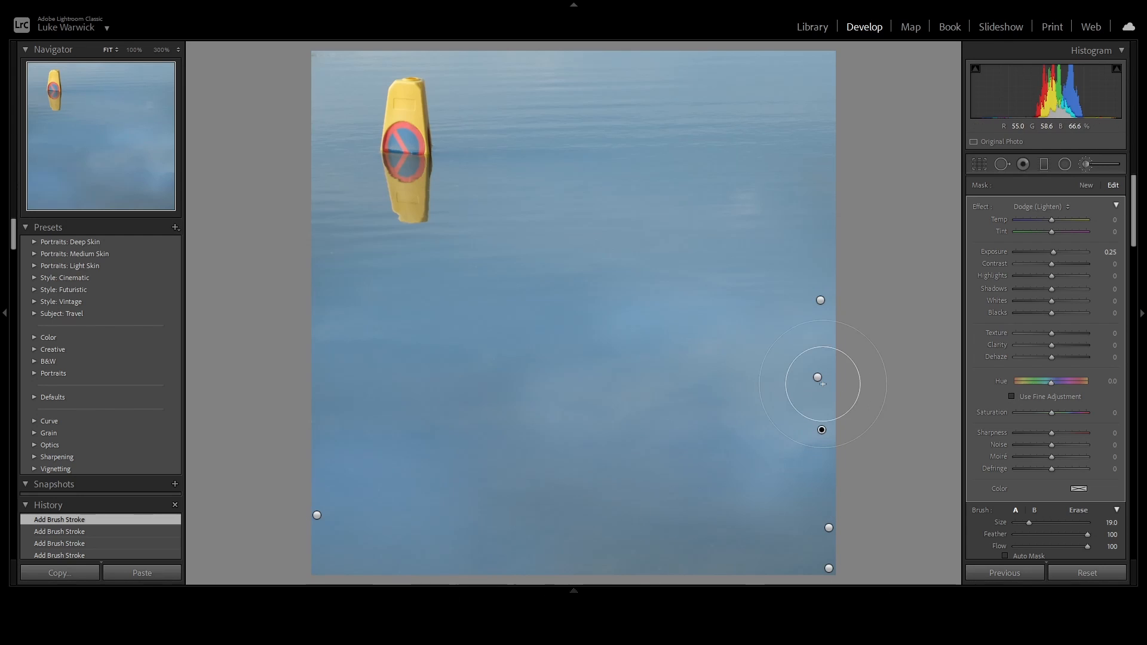
Fine-tune the texture and dehaze of the reflected-cloud brush adjustment and finish brushing.
mouse_move(1051, 345)
mouse_down()
mouse_move(1089, 347)
mouse_move(1066, 333)
mouse_up()
double_click(1051, 357)
key(k)
scroll(1094, 402, down, 5)
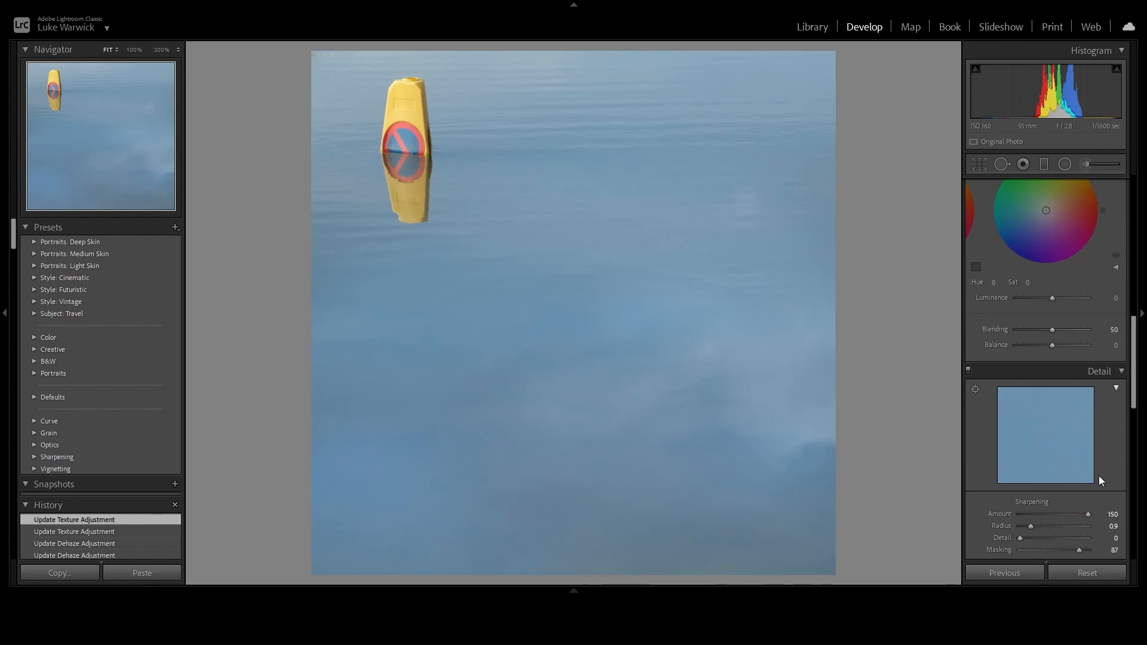
Set the blue saturation to +25 in the HSL color adjustments and fine-tune the blue hue and luminance.
scroll(1111, 487, down, 6)
scroll(1096, 412, up, 14)
scroll(1084, 308, up, 3)
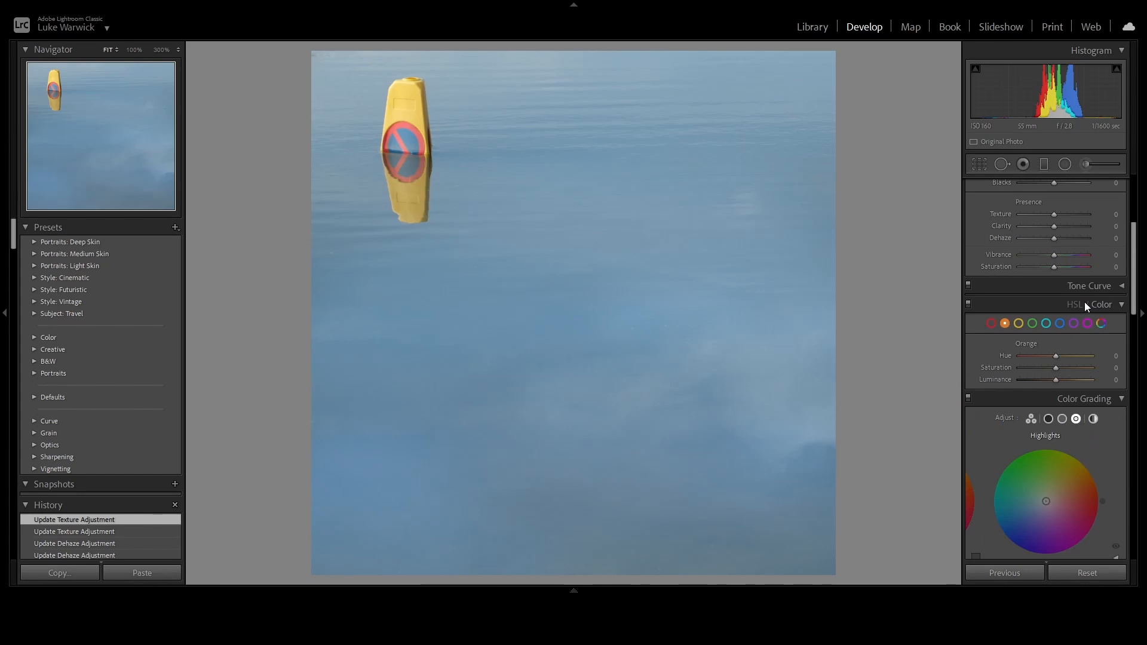
click(1061, 323)
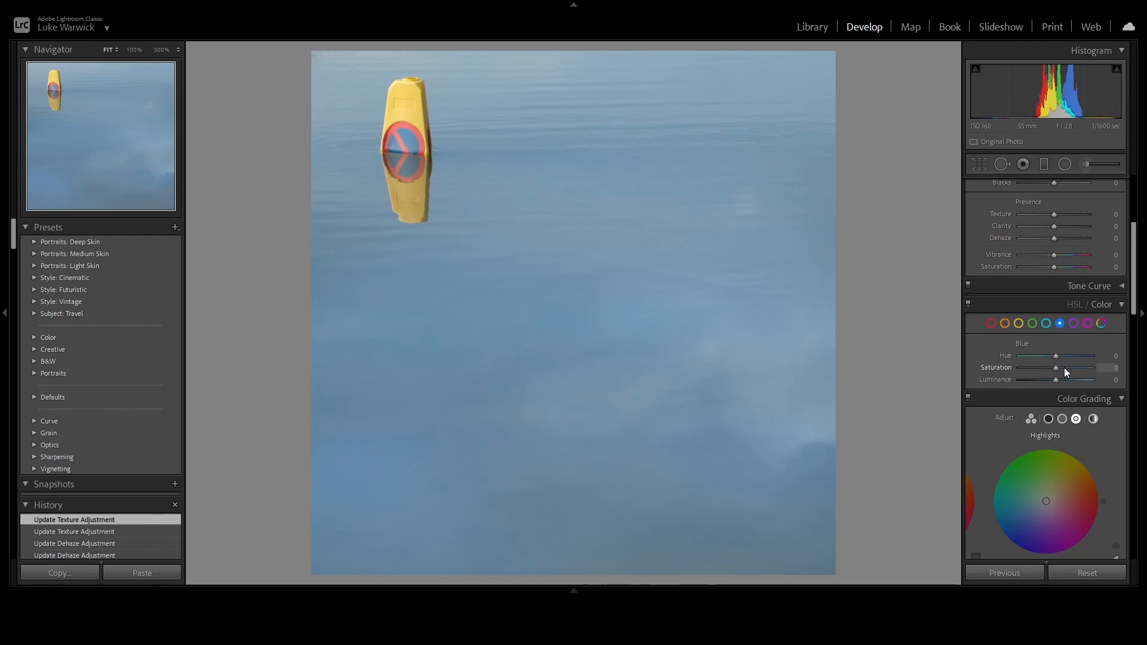
drag(1059, 369, 1069, 372)
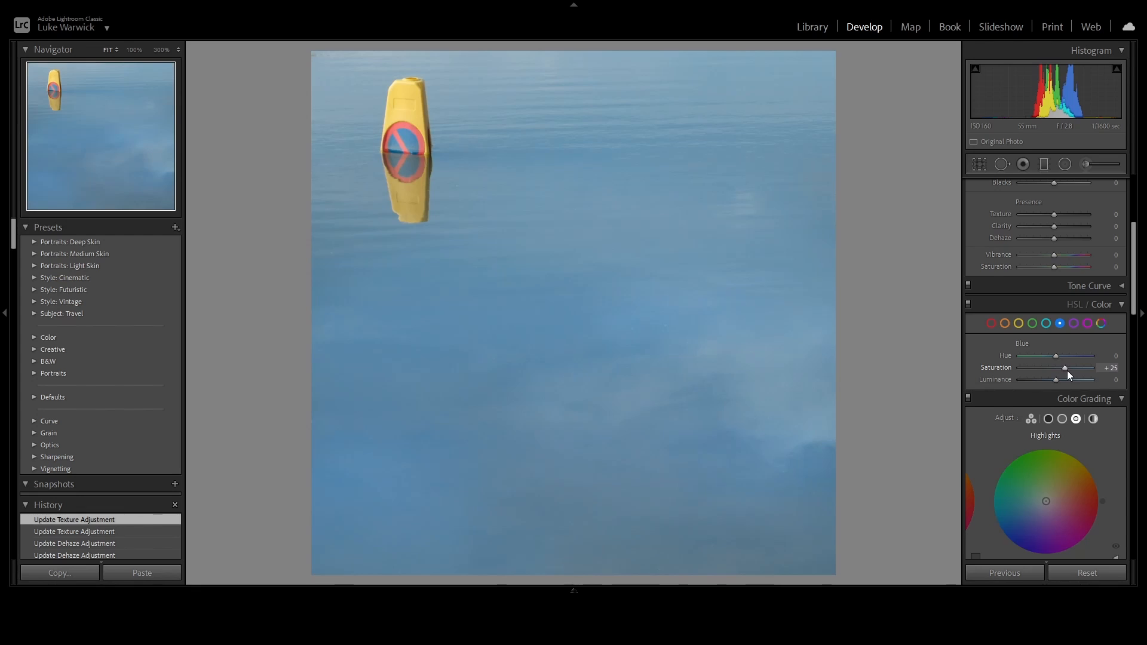
mouse_move(1060, 357)
mouse_down()
mouse_move(1049, 374)
mouse_move(1062, 378)
mouse_up()
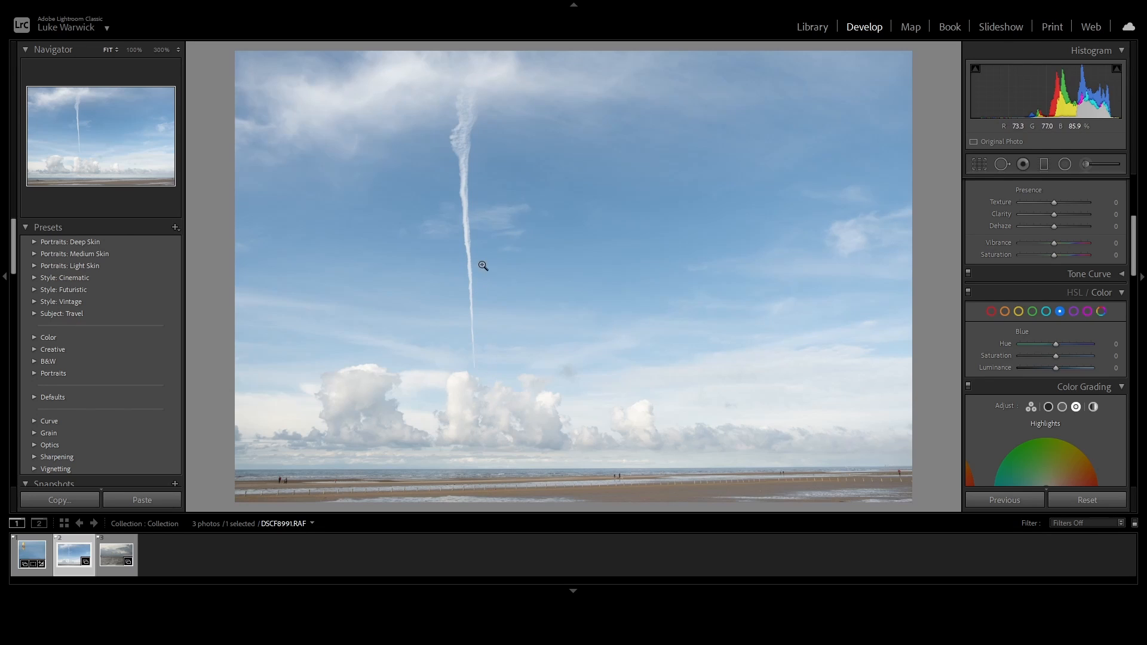
Crop the beach sky photo to 16 x 9, shifting the frame to keep the sea and sand below the clouds.
key(r)
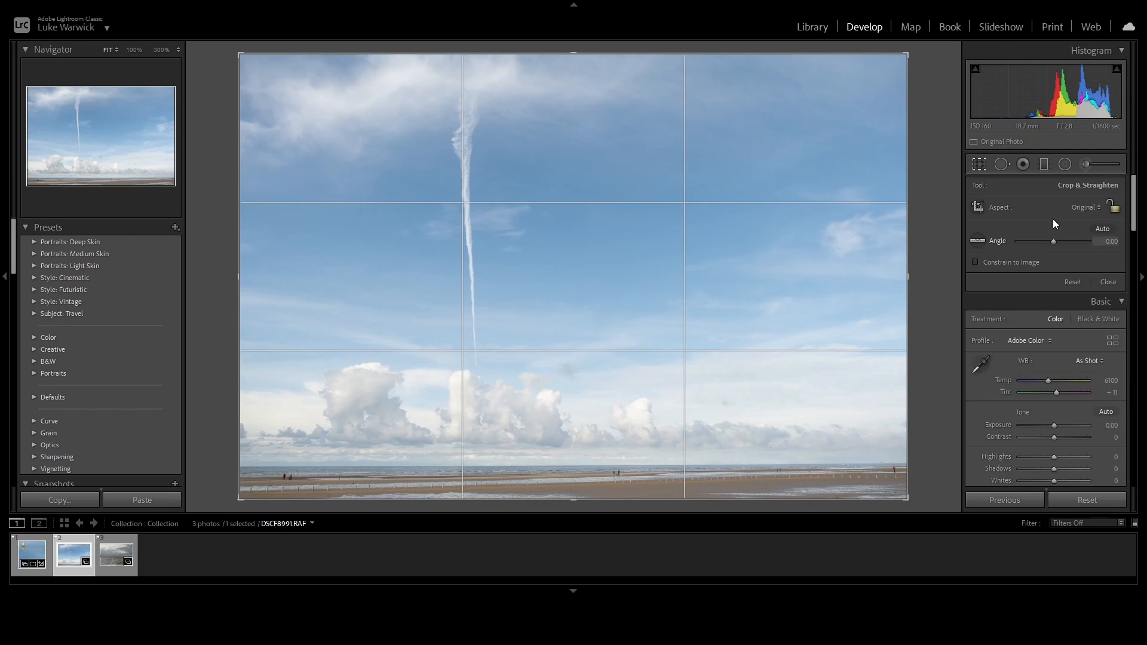
click(1056, 350)
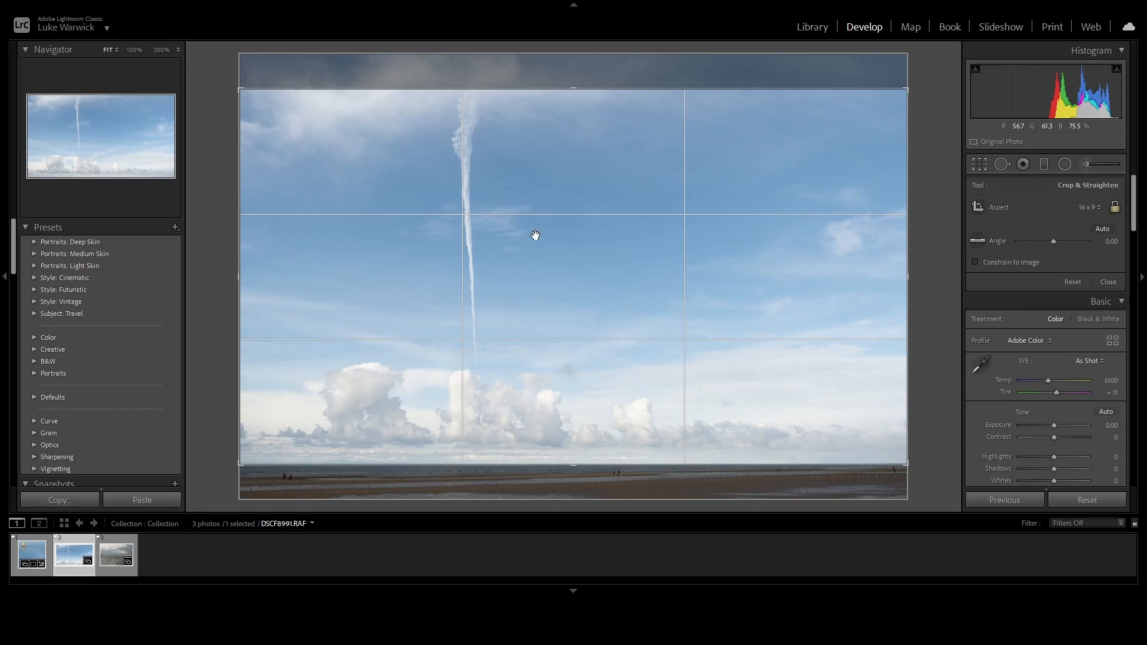
drag(566, 314, 567, 287)
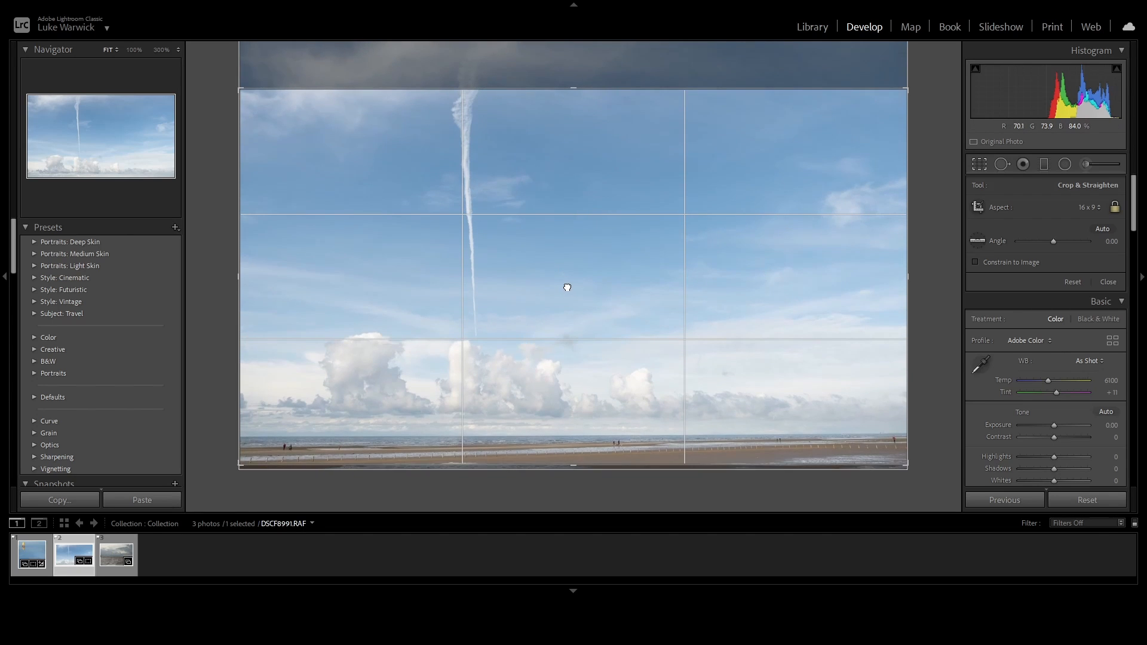
key(Return)
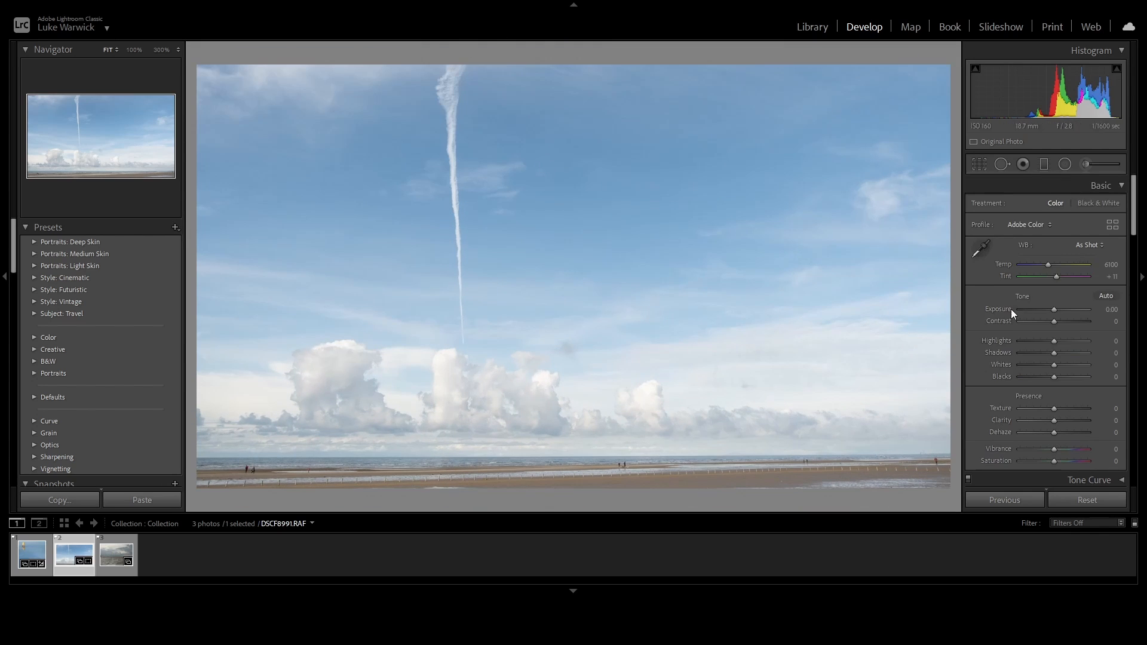
Set the tone to exposure +0.09, highlights -42, shadows +33, whites +25 and blacks -25.
drag(1057, 310, 1055, 323)
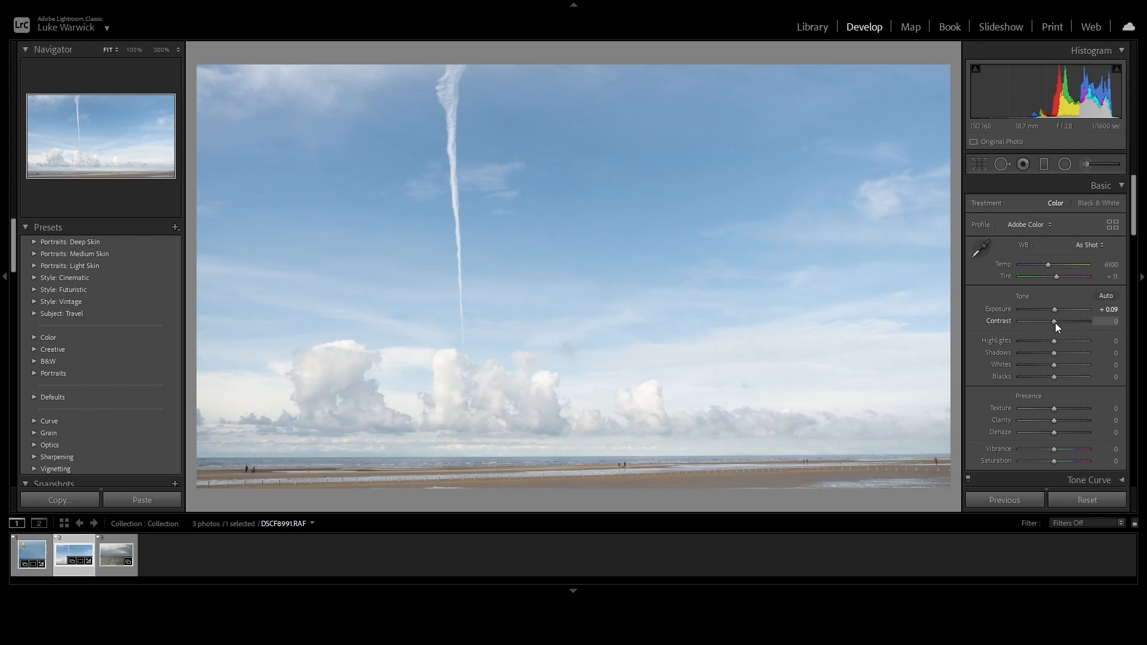
mouse_move(1054, 342)
mouse_down()
mouse_move(1033, 332)
mouse_move(1067, 356)
mouse_up()
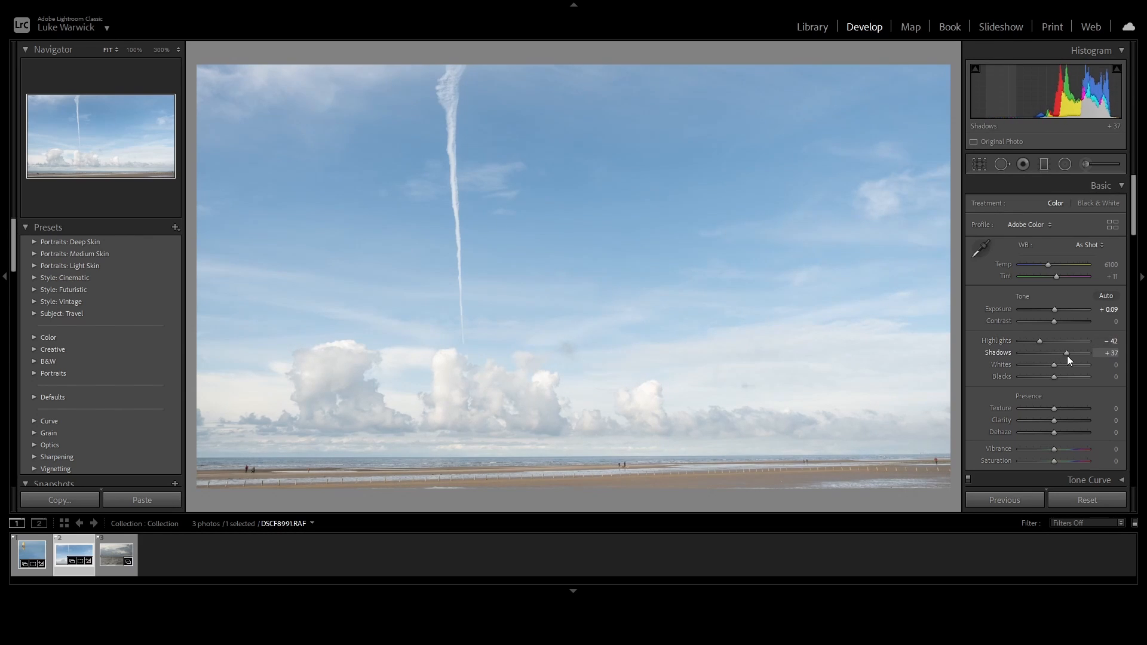
alt+click(1055, 365)
alt+click(1055, 365)
mouse_move(1055, 366)
mouse_down()
mouse_move(1039, 354)
mouse_move(1073, 368)
mouse_move(1043, 378)
mouse_up()
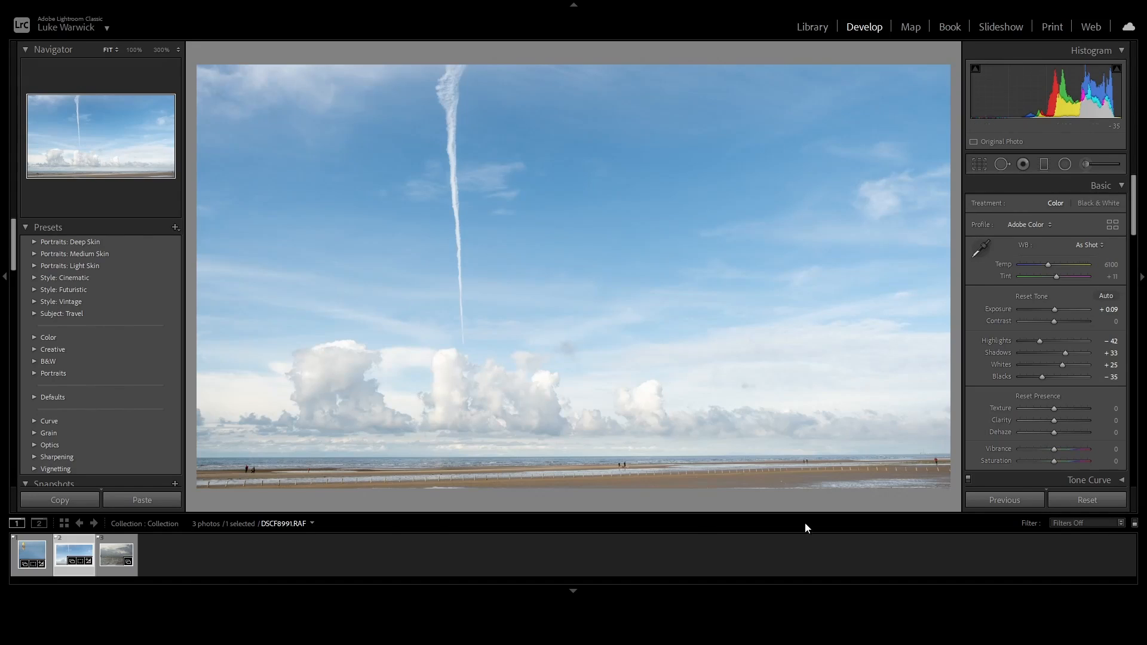
drag(1040, 377, 1048, 384)
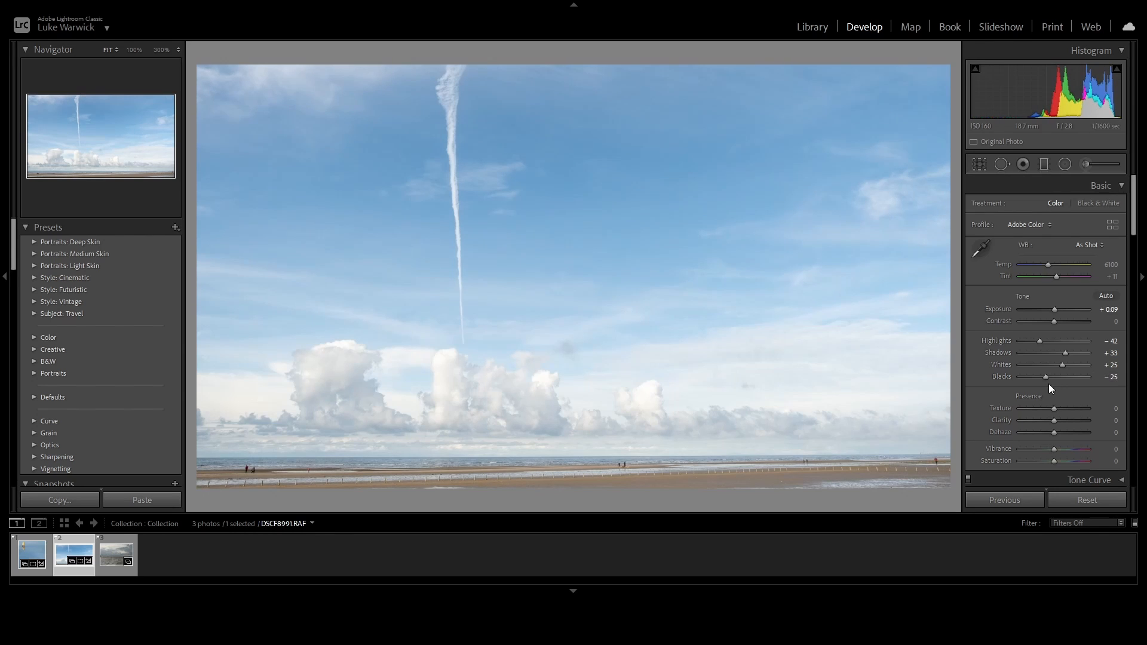
Set the presence values to texture +5, clarity +10, dehaze +5 and vibrance +11.
key(Up)
key(Up)
key(Up)
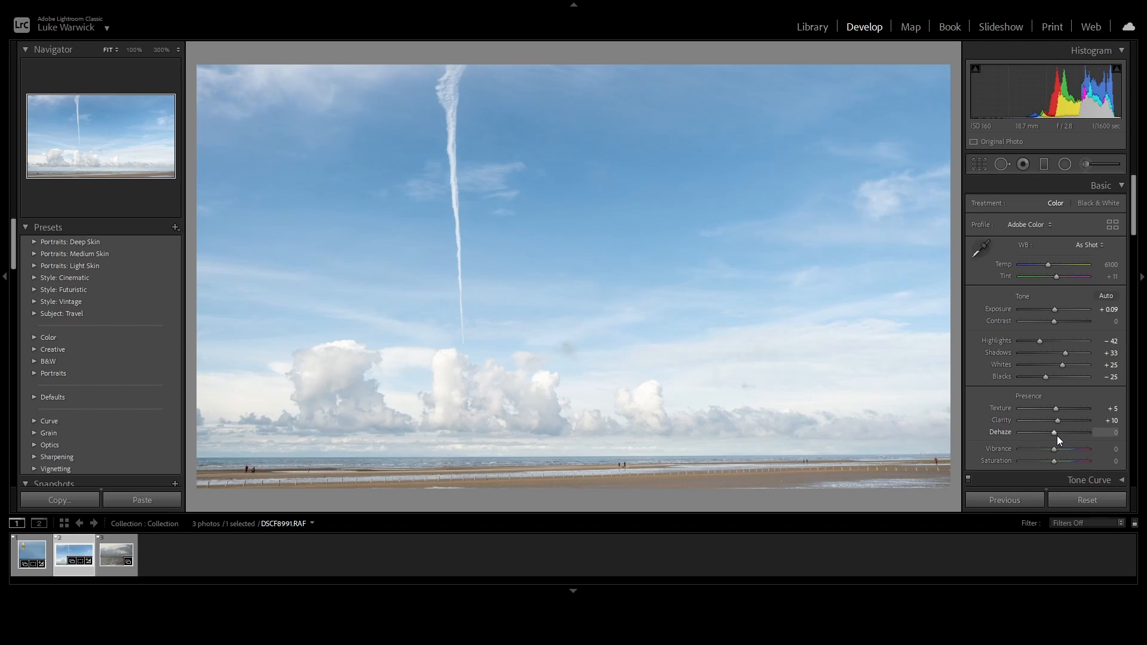
key(Up)
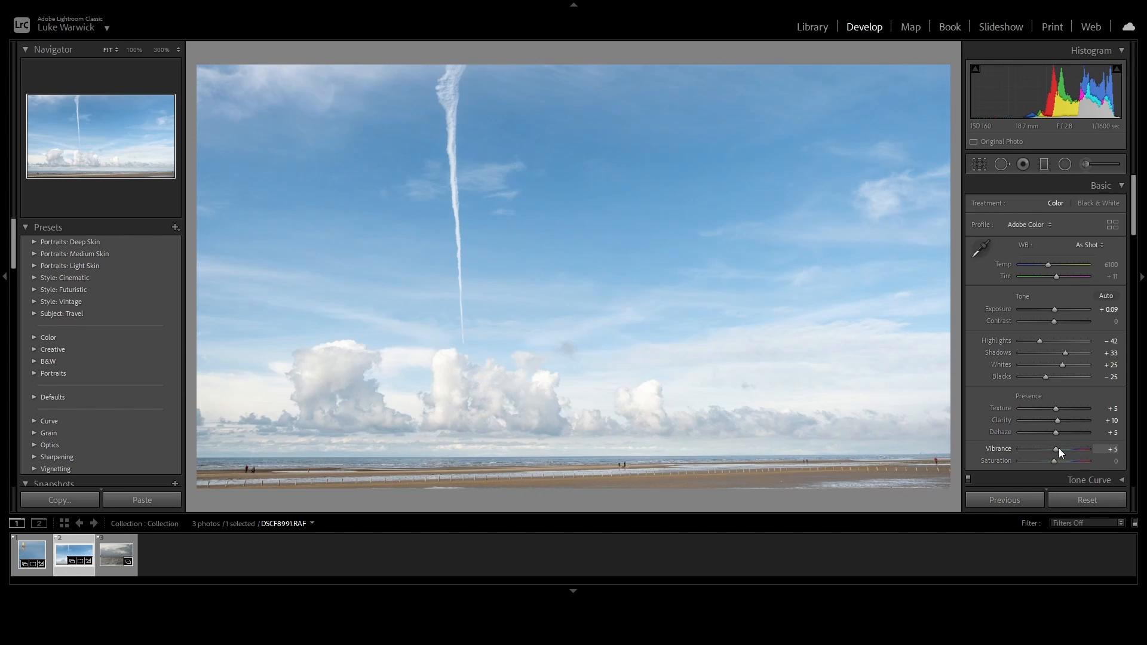
drag(1059, 449, 1060, 449)
Set the sharpening to amount 150, radius 0.9 and detail 0.
mouse_move(1134, 343)
mouse_down()
mouse_move(1135, 325)
mouse_move(1139, 349)
mouse_up()
key(alt)
drag(1040, 307, 1117, 312)
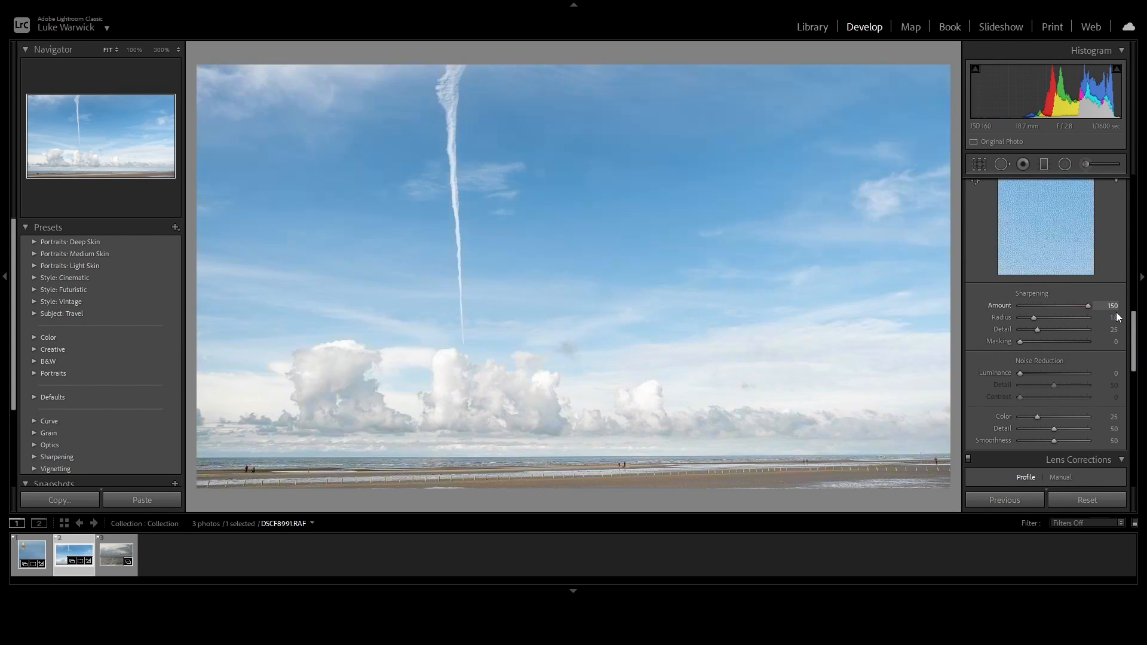
click(1033, 318)
key(alt)
drag(1036, 329, 1021, 338)
Set the sharpening masking to 63 using the mask preview at 100% zoom, and luminance noise reduction to 10.
key(z)
key(z)
key(alt)
mouse_move(1022, 341)
mouse_down()
mouse_move(1067, 354)
mouse_move(1012, 343)
mouse_up()
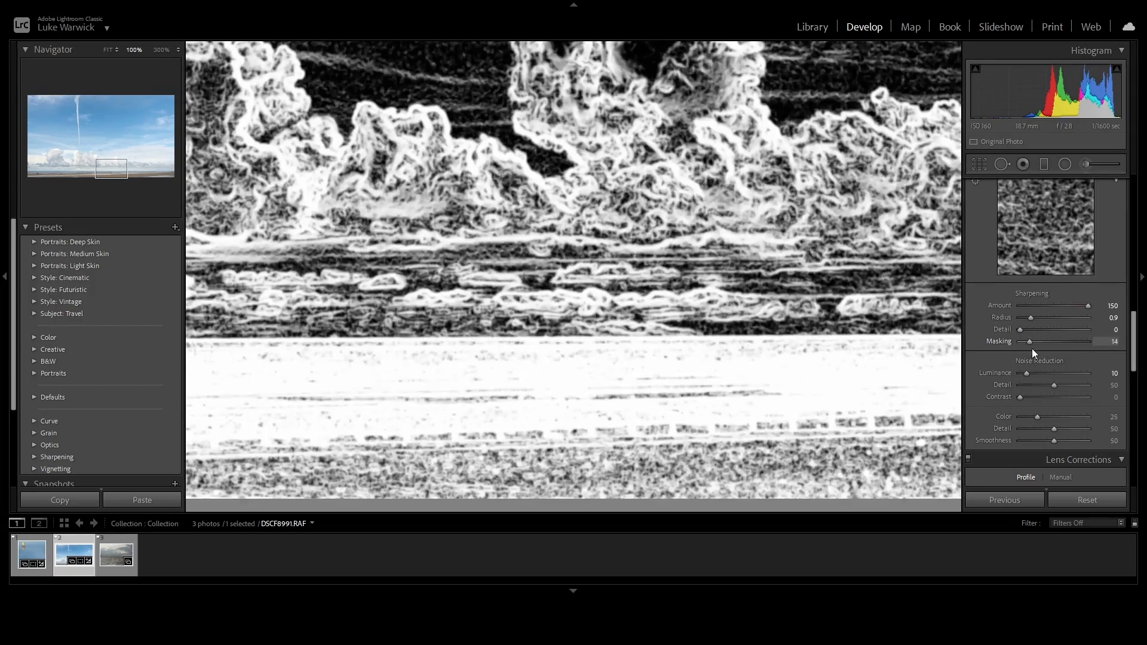
drag(1032, 349, 1066, 336)
key(z)
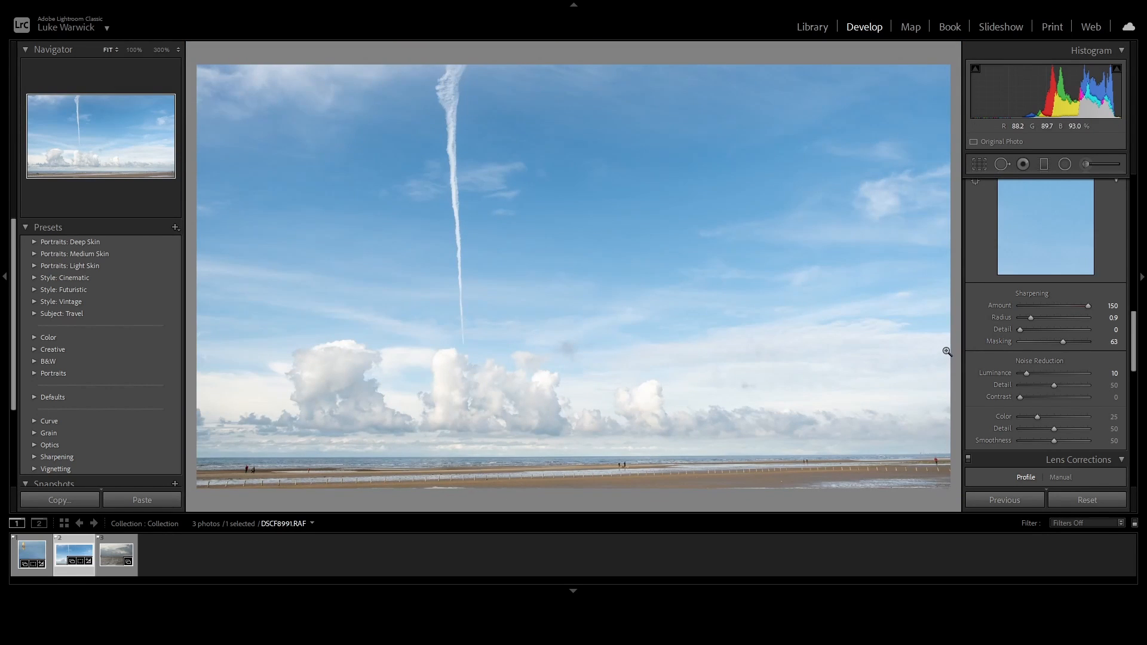
drag(1111, 341, 1102, 342)
key(ctrl+z)
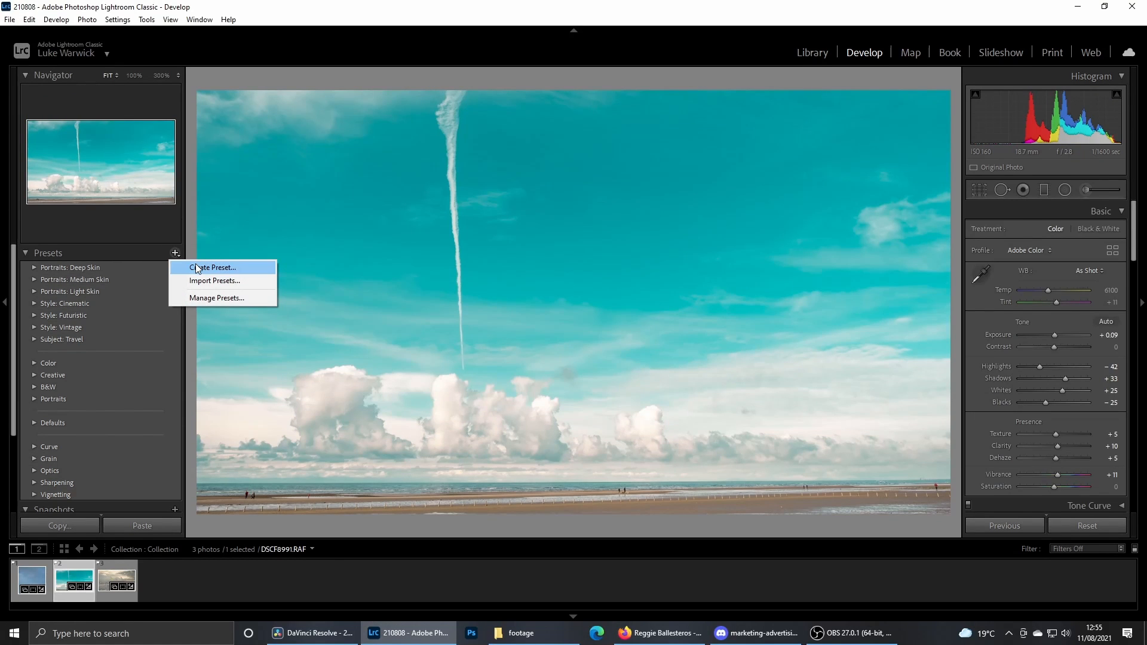
Create a user preset named "Fuji Sharpening 63%" containing only the sharpening and noise reduction settings.
click(198, 269)
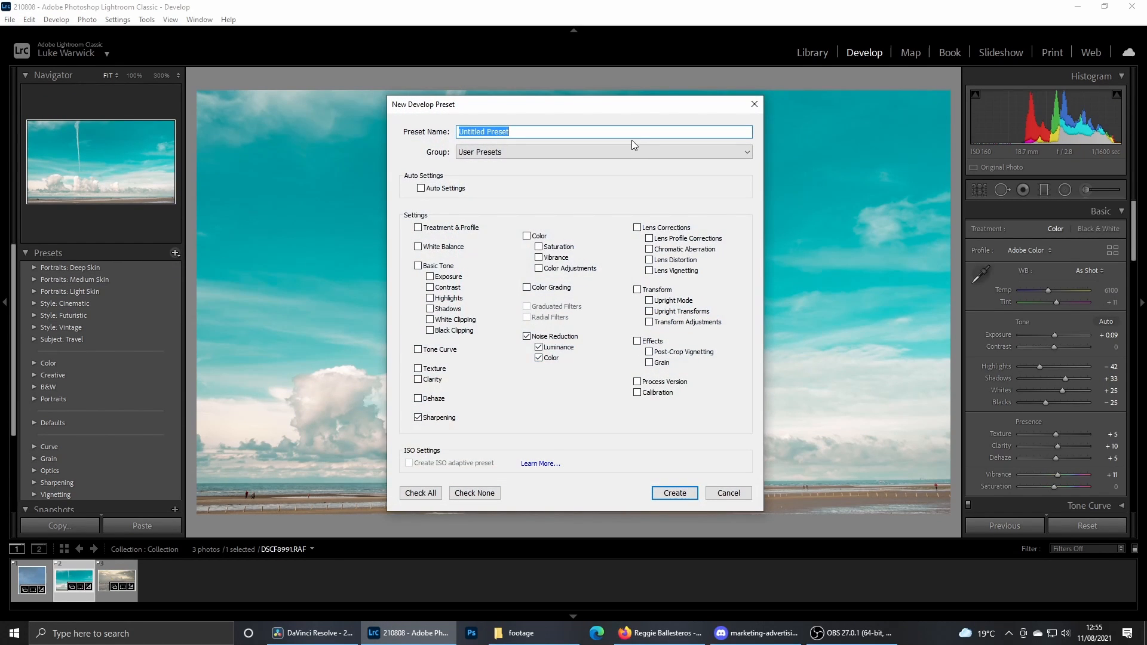
text(Fuji Sharpening 63%)
click(481, 494)
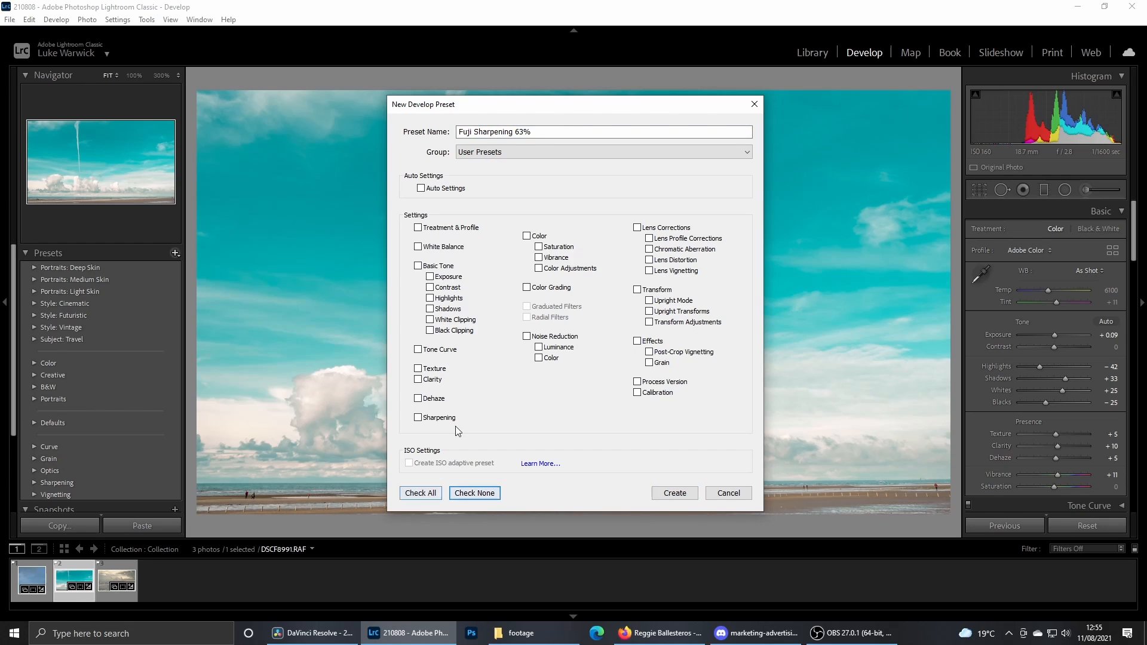
click(419, 418)
click(527, 337)
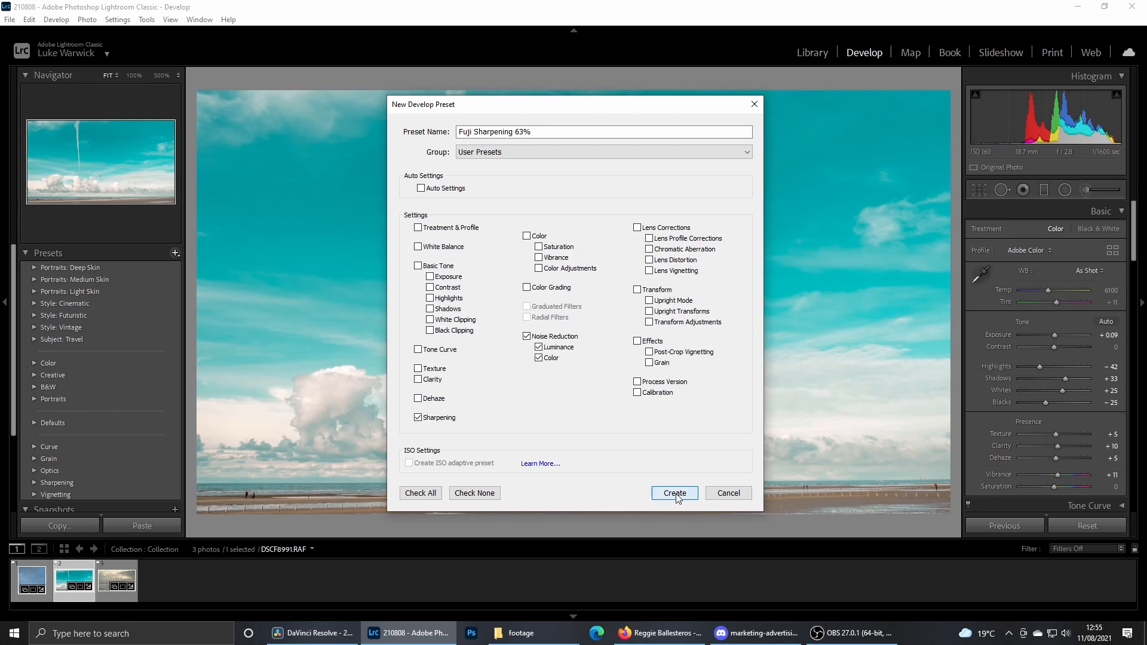
click(676, 494)
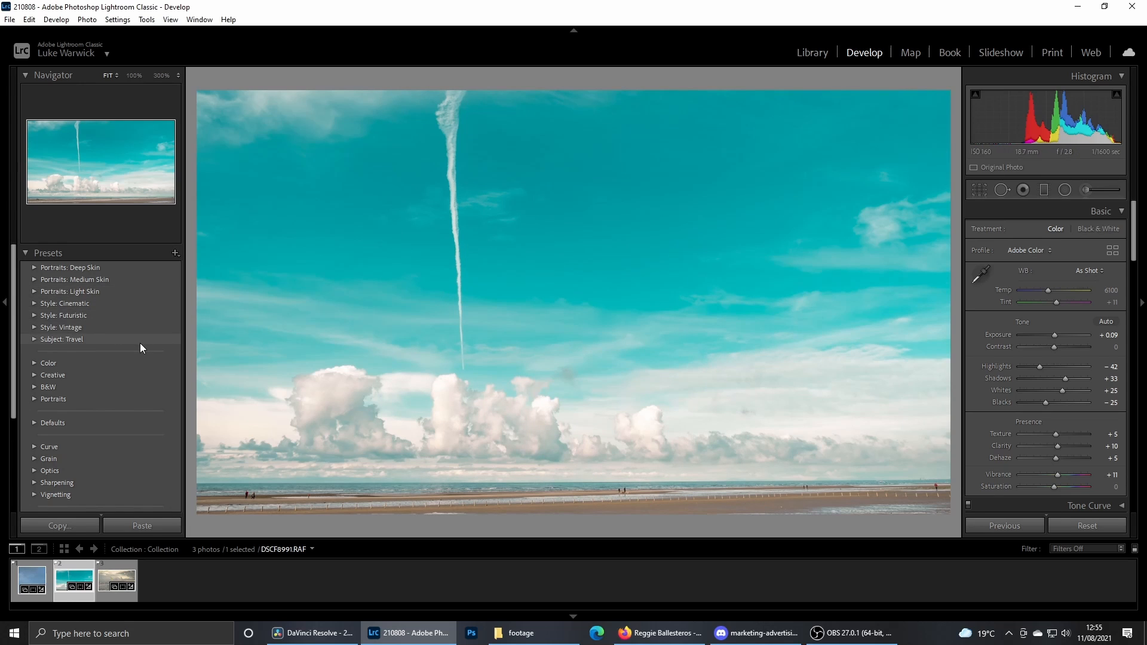
scroll(139, 343, down, 3)
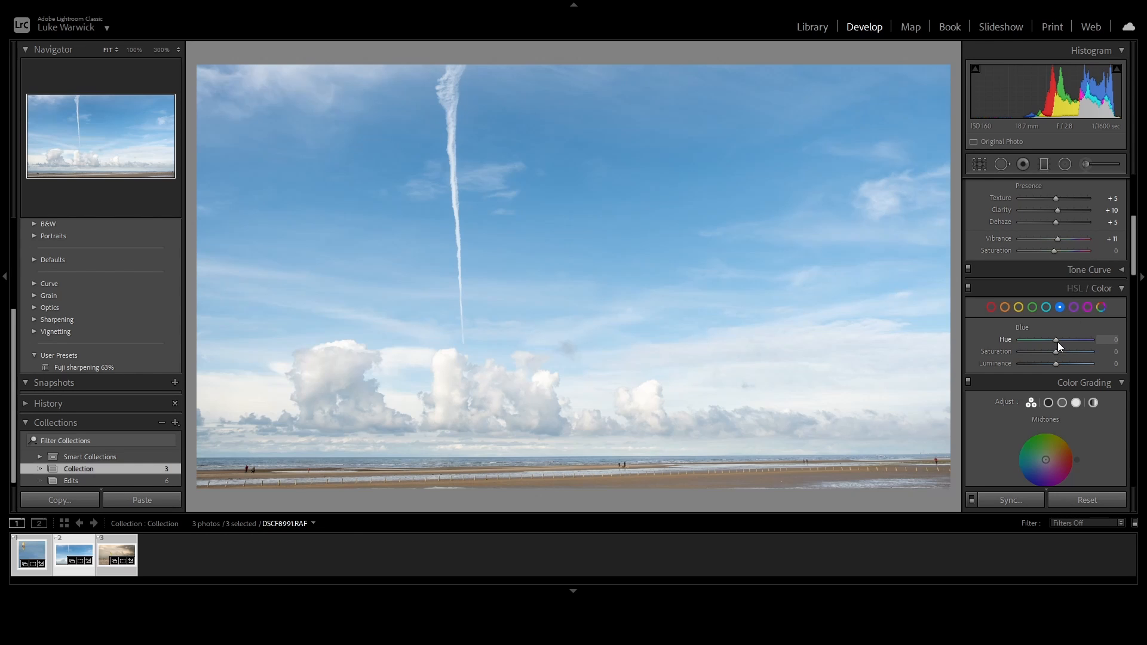
Turn the sky teal by setting the blue hue to -43, saturation to +7 and luminance to -37.
drag(1058, 342, 1043, 342)
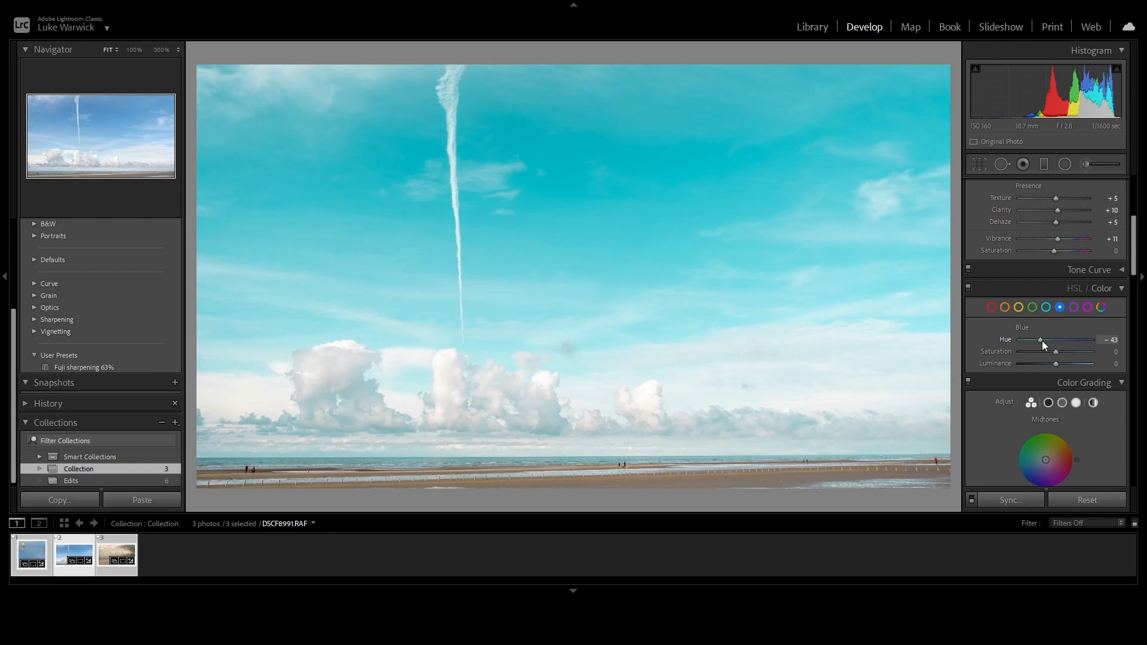
drag(1054, 351, 1057, 352)
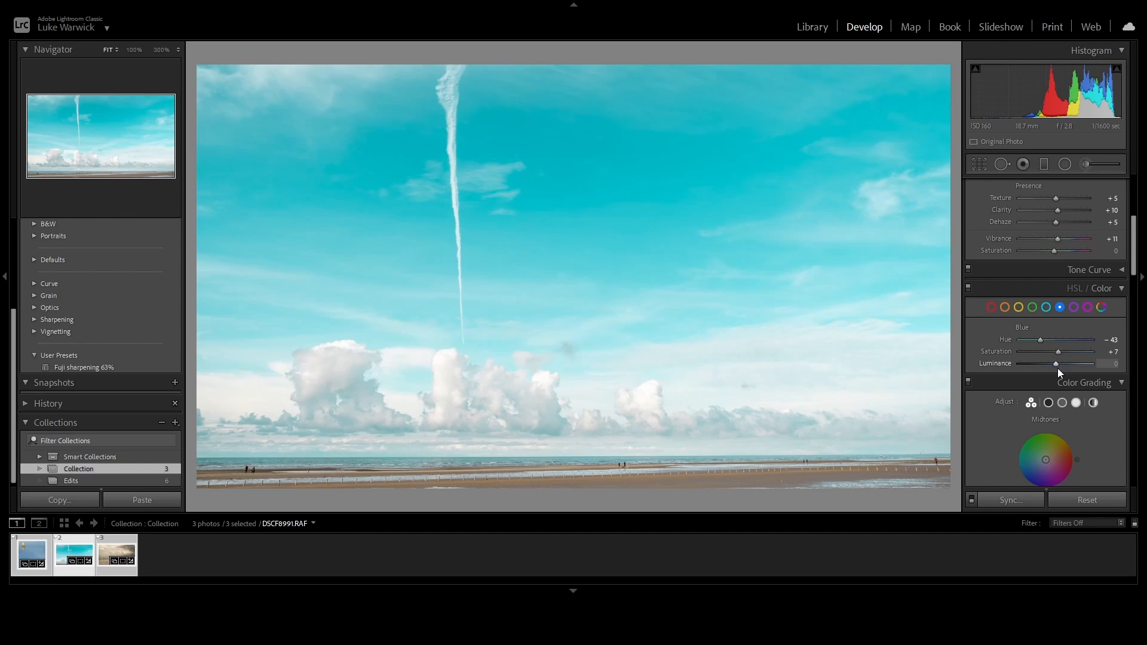
drag(1057, 366, 1043, 365)
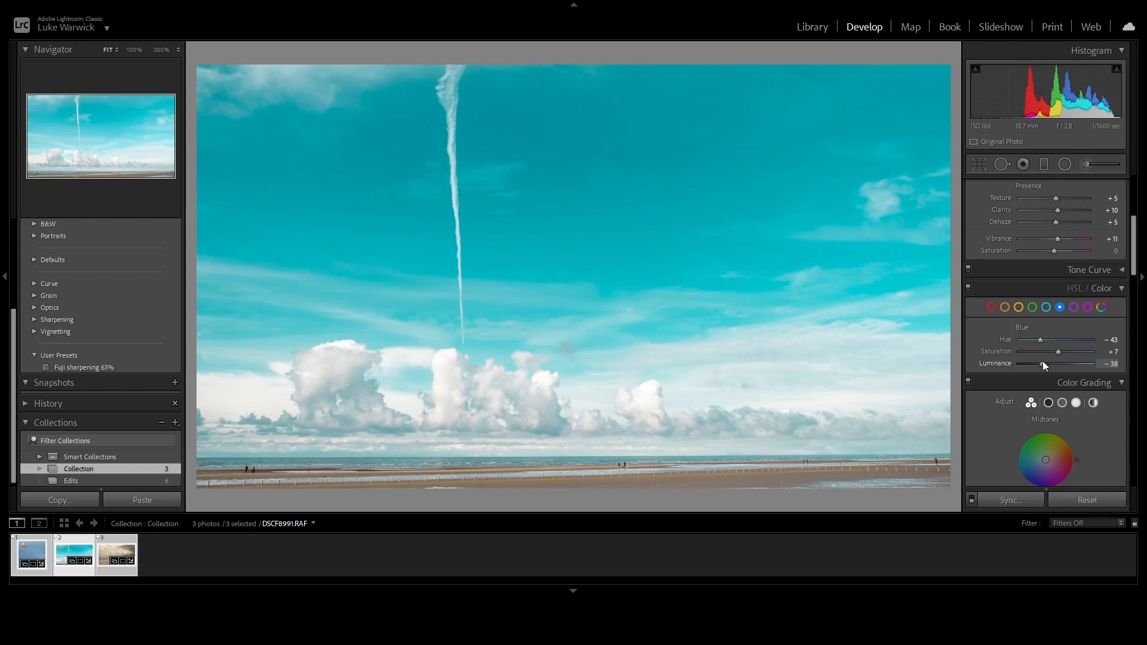
drag(1043, 365, 1044, 365)
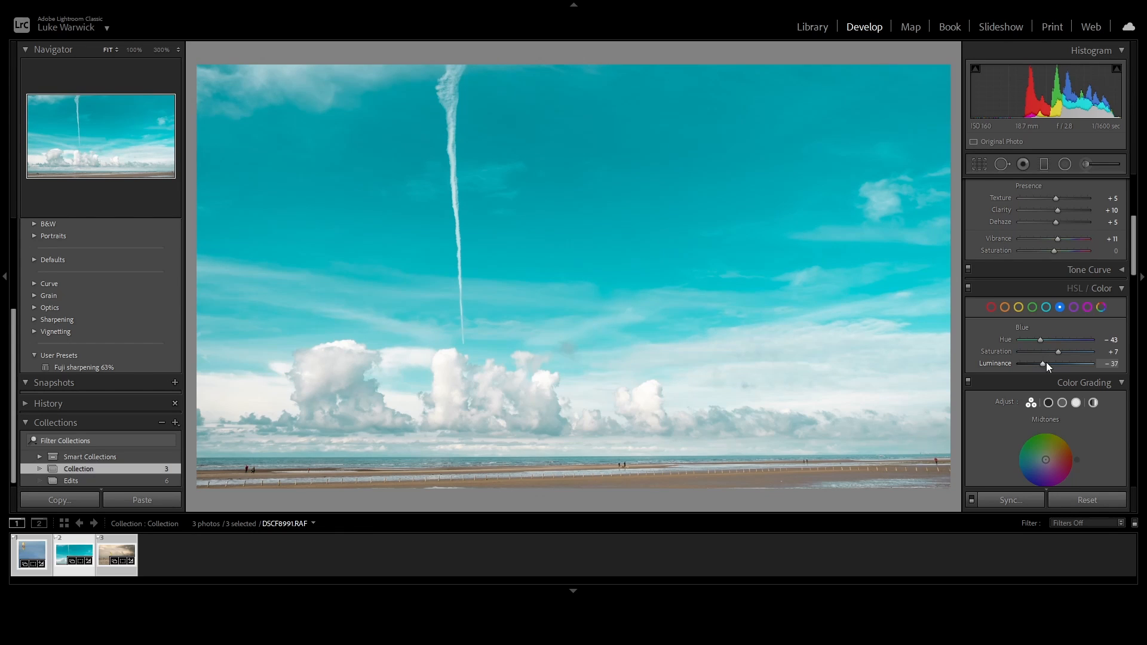
Tint the highlights slightly towards a warm orange-yellow with Color Grading.
scroll(1047, 362, down, 3)
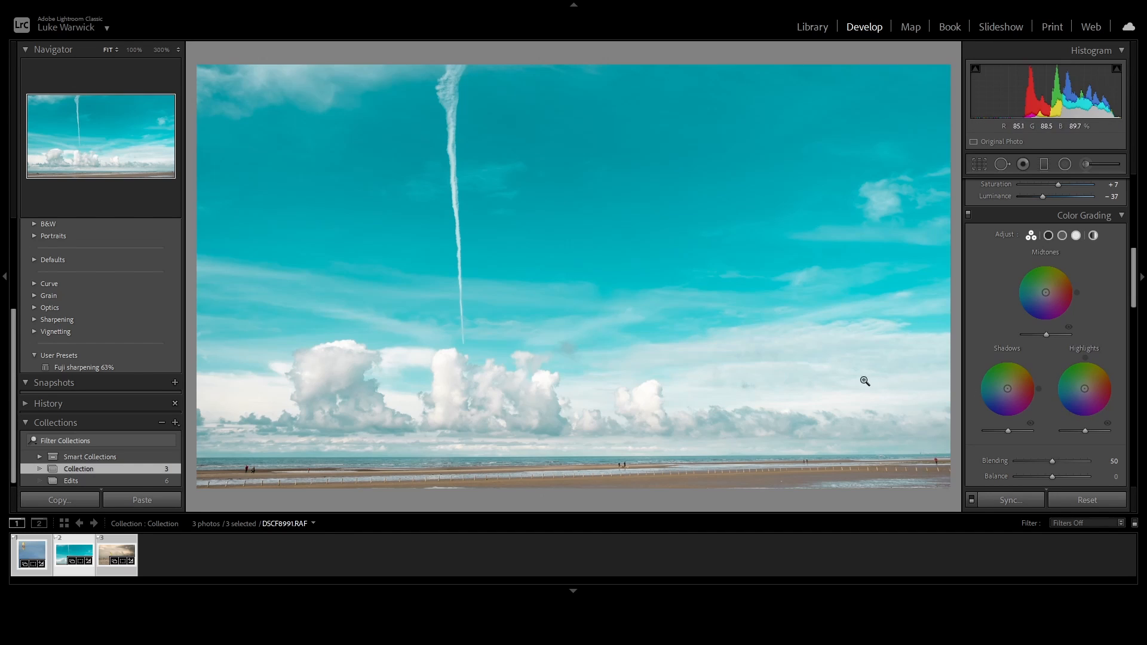
click(1077, 235)
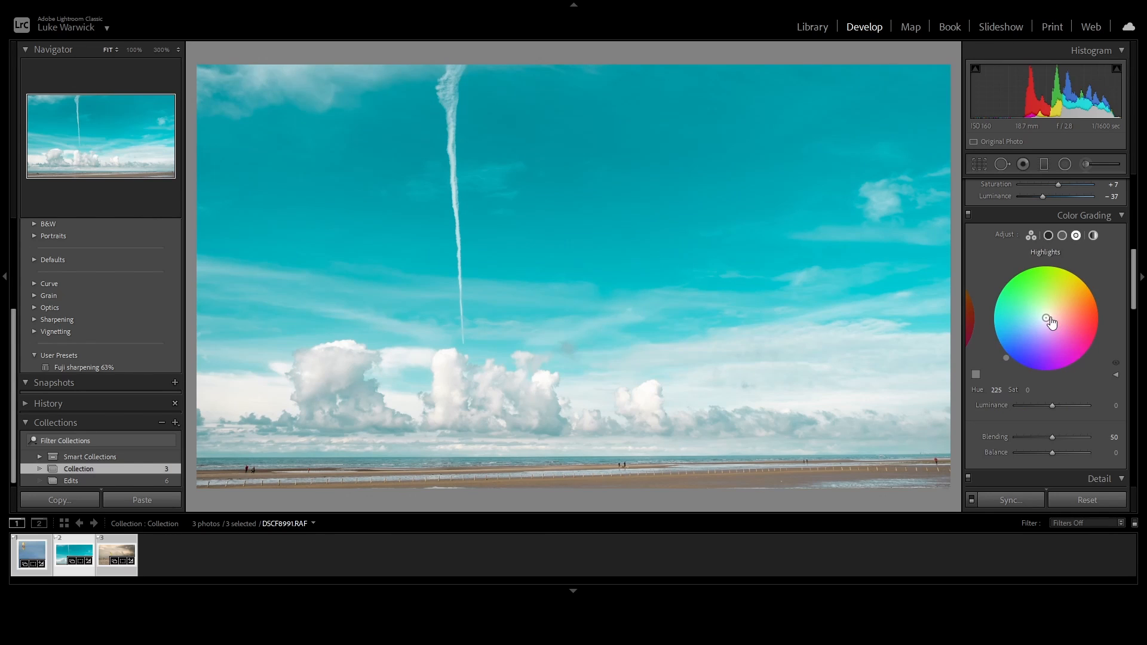
drag(1047, 318, 1058, 309)
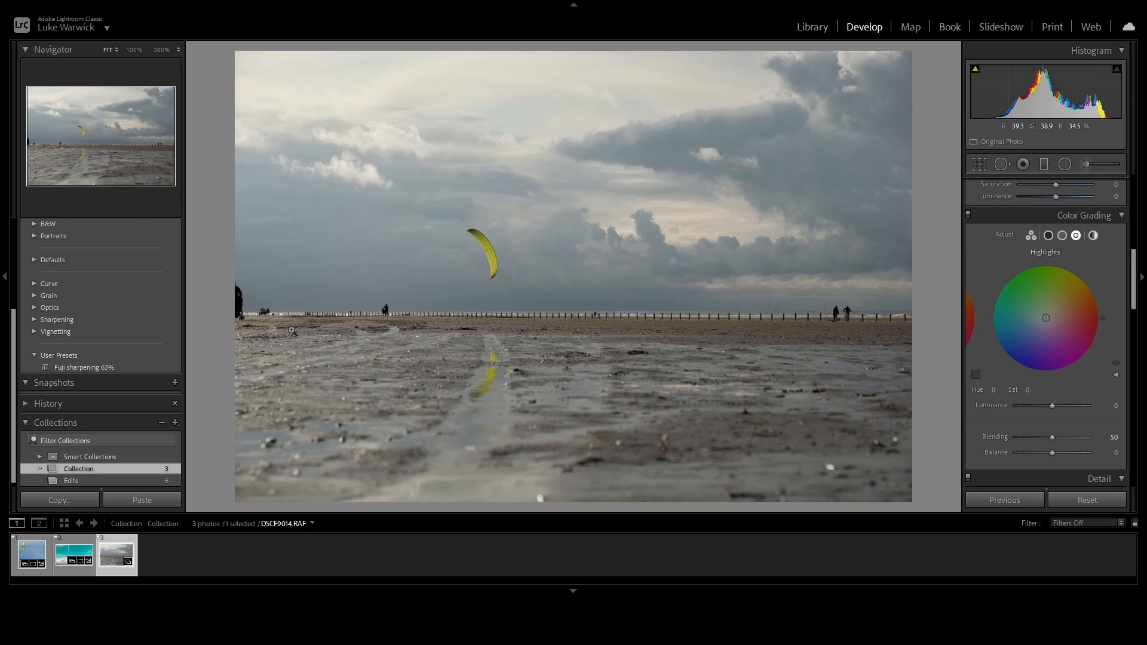
Crop the kite photo to 16 x 9 after checking the people along the horizon, trimming the figure at the left edge.
click(261, 309)
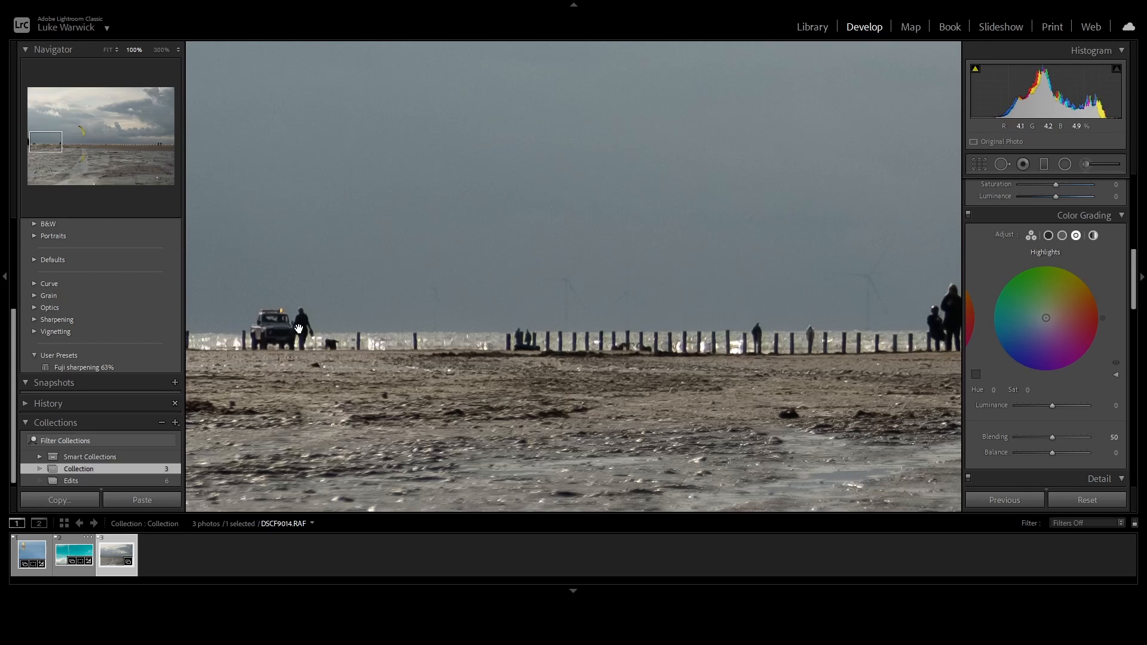
click(529, 319)
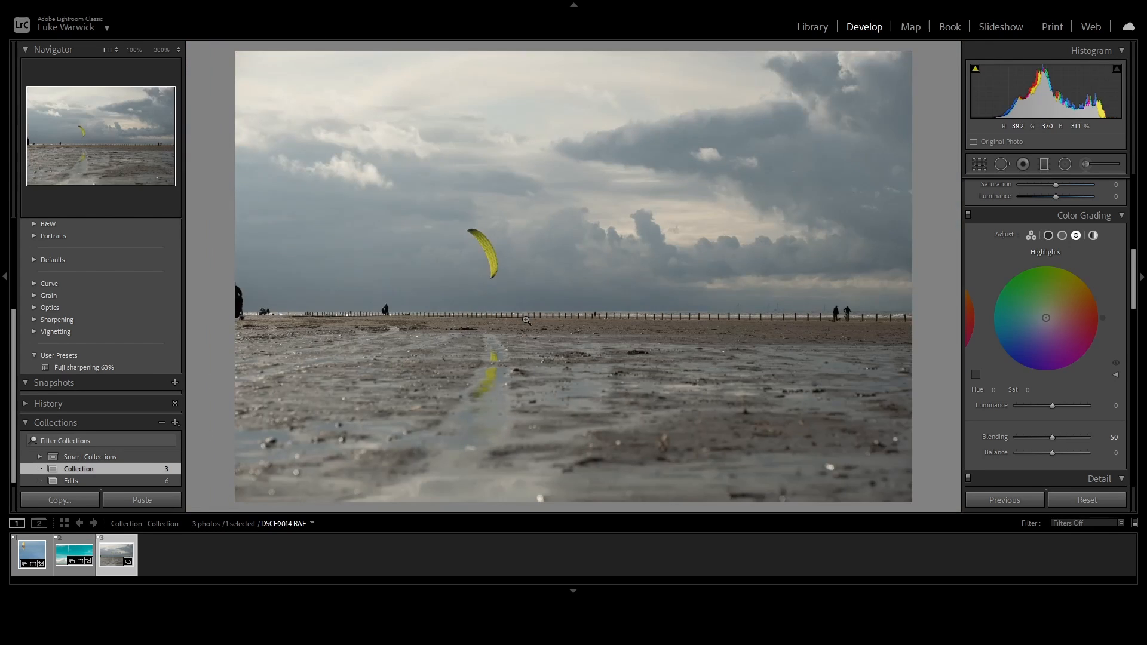
click(842, 318)
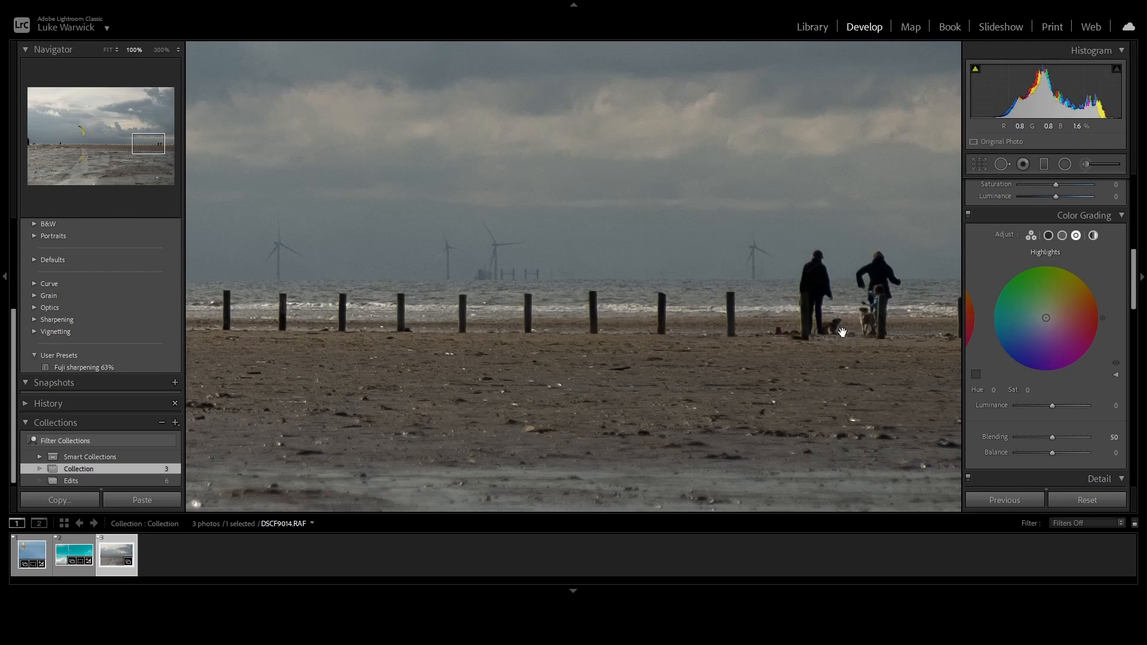
click(842, 310)
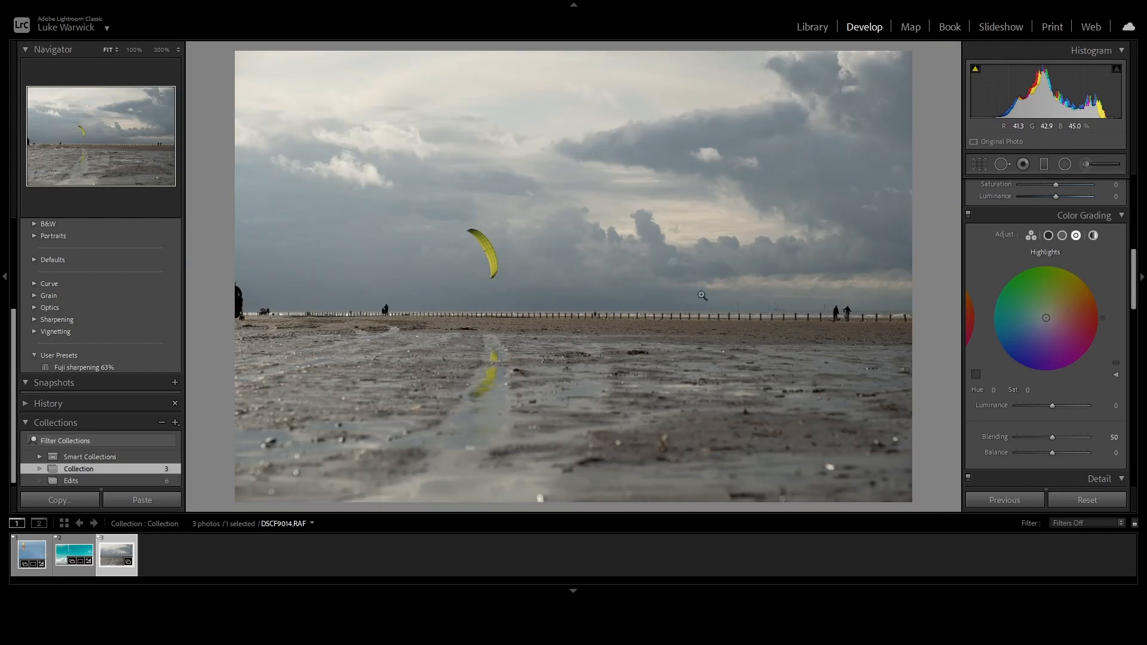
click(980, 164)
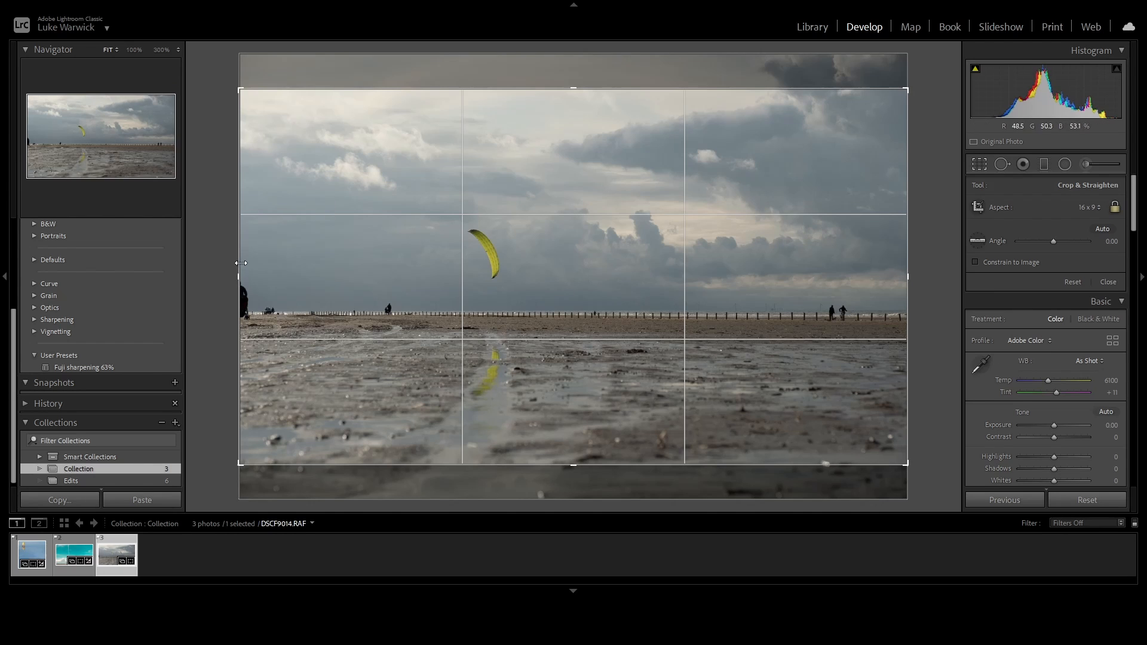
drag(240, 266, 249, 265)
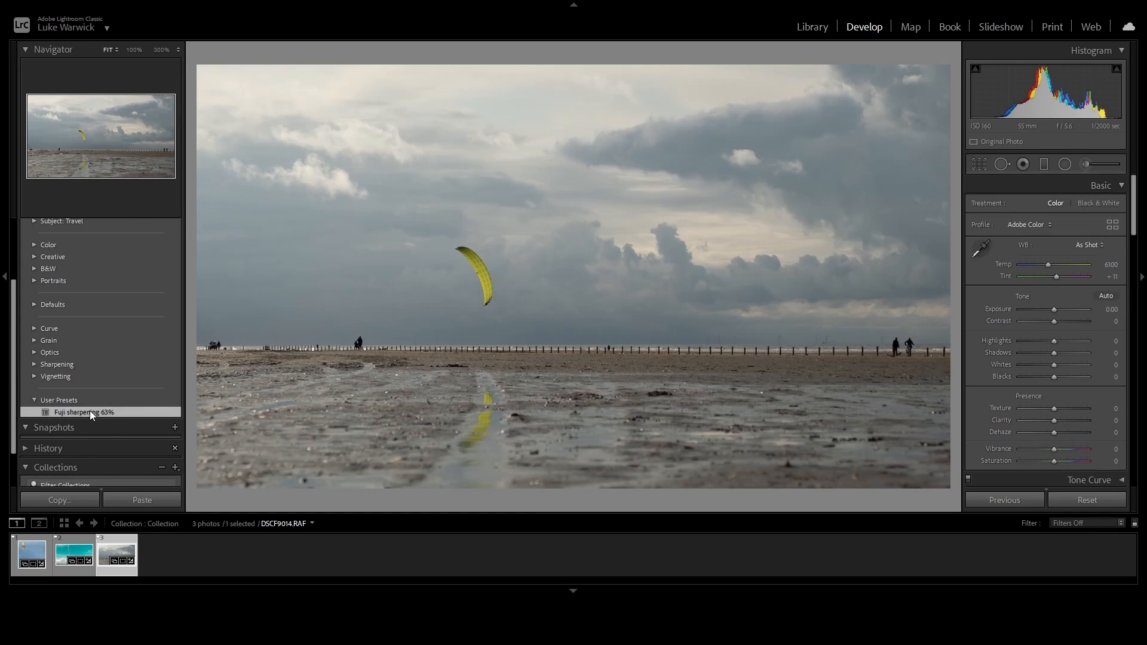
Undo the sharpening preset on the kite photo and inspect the unsharpened kite at 100% zoom.
key(ctrl+z)
key(ctrl+z)
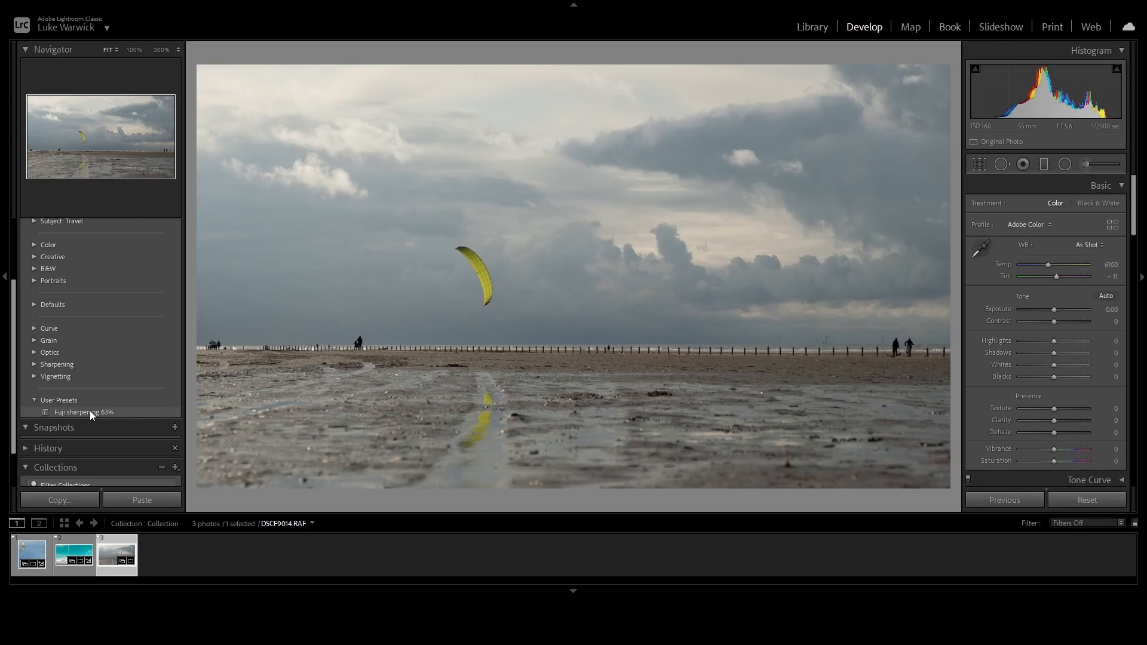
click(493, 272)
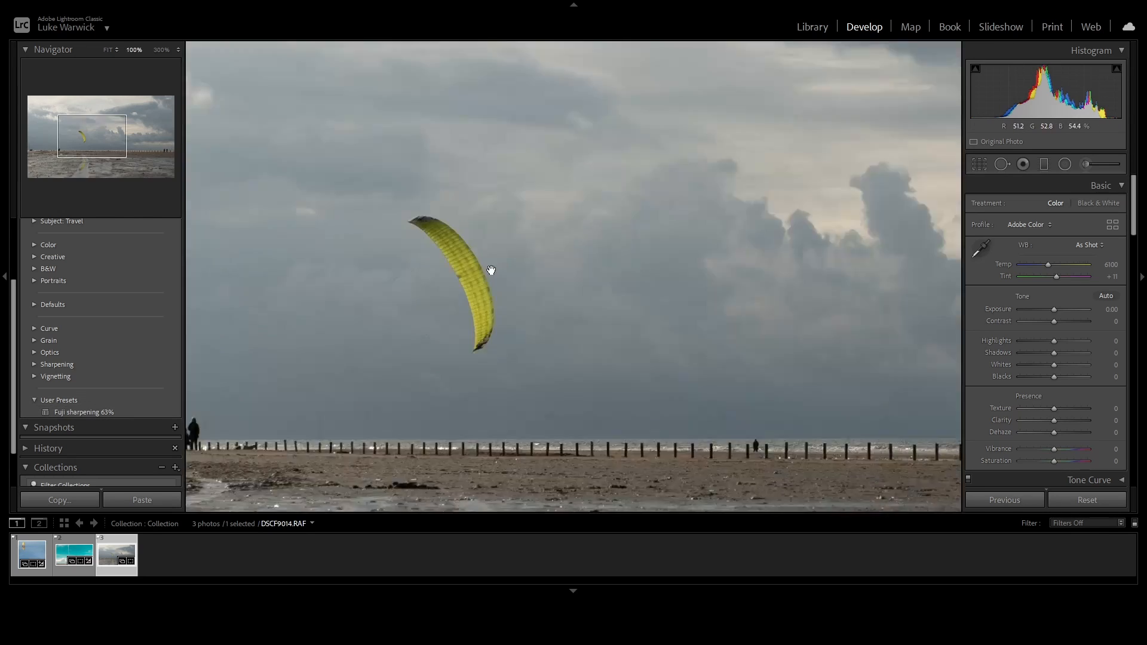
click(492, 270)
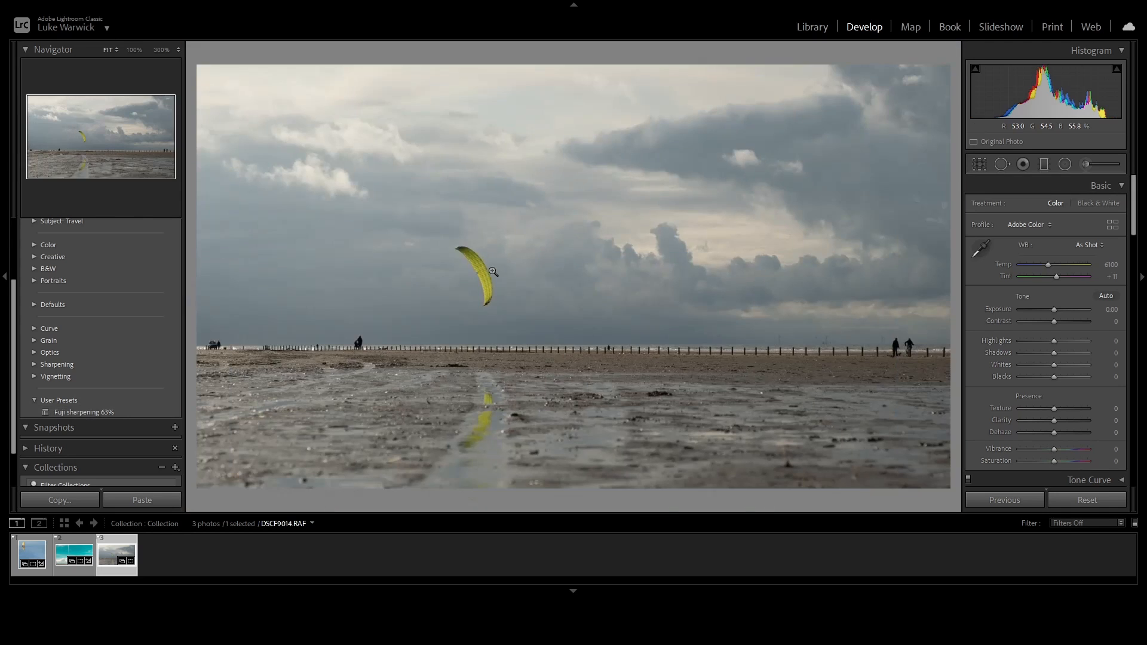
Compare the kite with and without the "Fuji sharpening 63%" preset, checking its effect at 100% zoom.
scroll(1120, 284, down, 10)
scroll(1120, 283, down, 4)
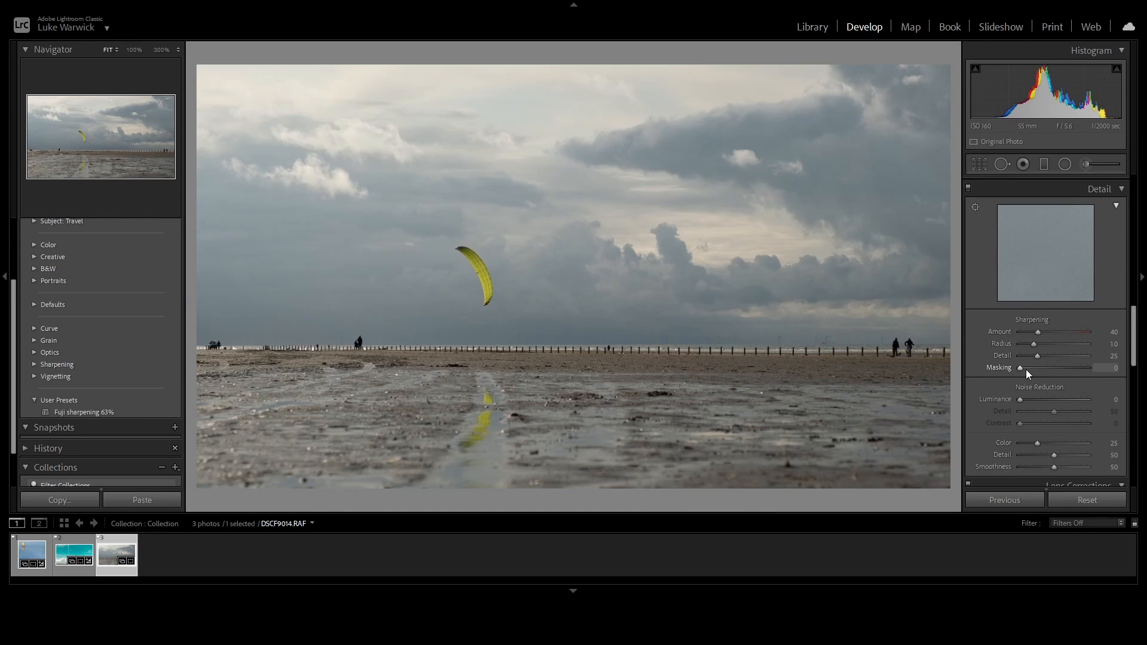
click(57, 414)
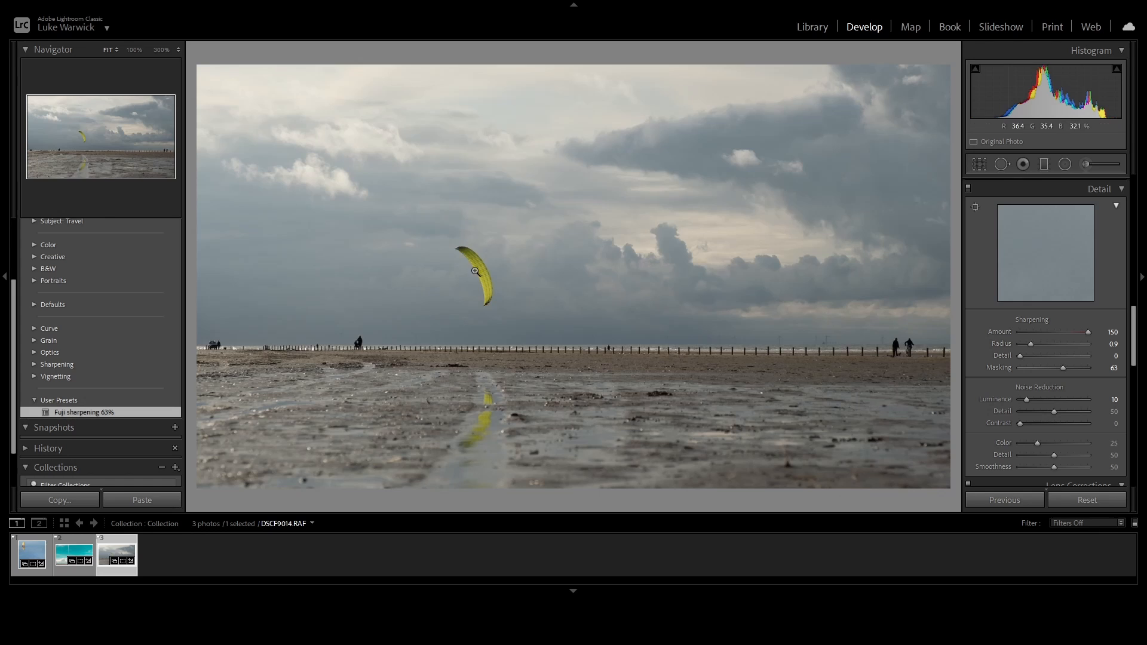
click(472, 257)
click(471, 259)
key(alt)
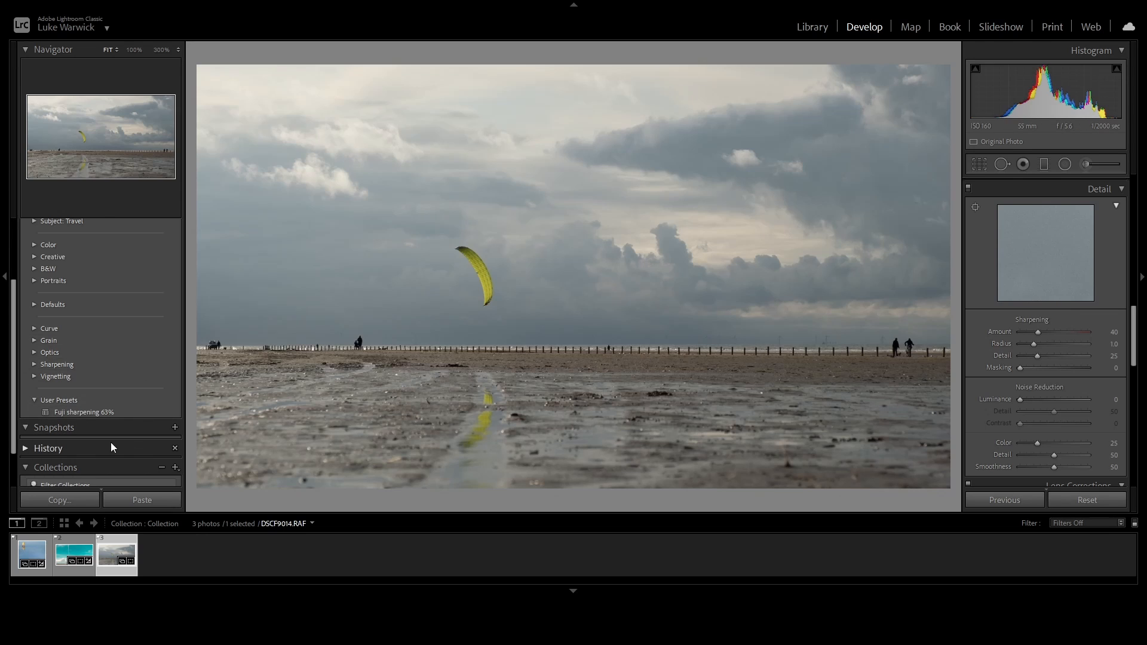
Apply the "Fuji sharpening 63%" preset to the kite photo and fine-tune the sharpening masking using the mask preview.
click(80, 410)
key(alt)
drag(1066, 370, 1058, 369)
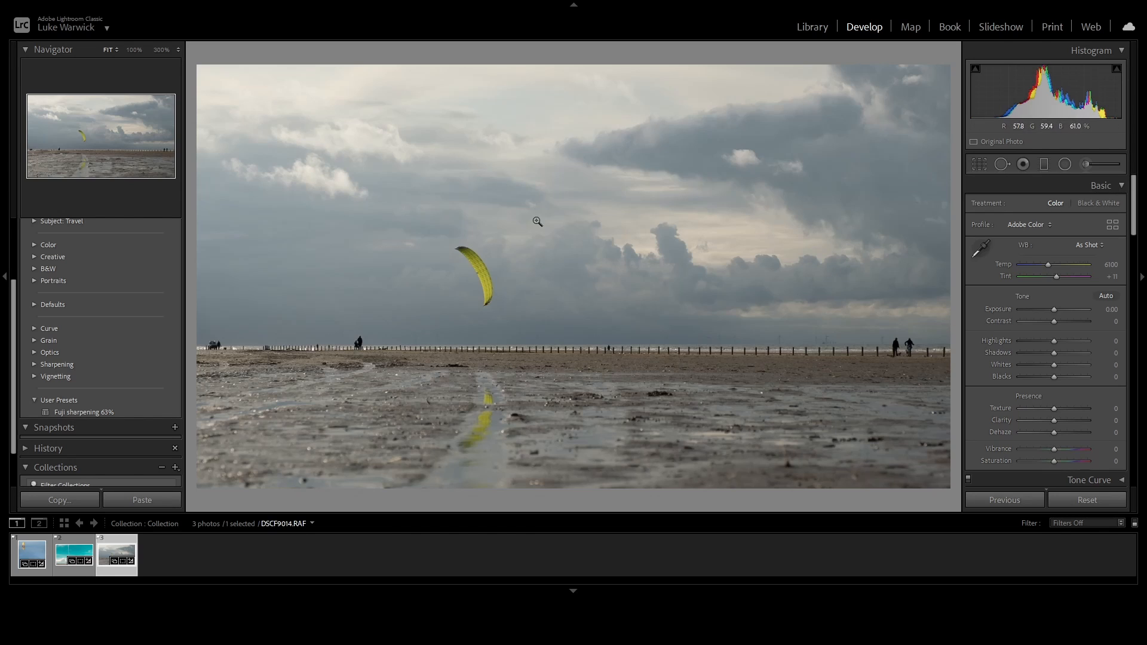
Set exposure to +0.53, highlights to -44, shadows to +16, whites to +19 and blacks to -14, trying Texture and Clarity at +100.
drag(1054, 309, 1046, 345)
drag(1047, 340, 1139, 413)
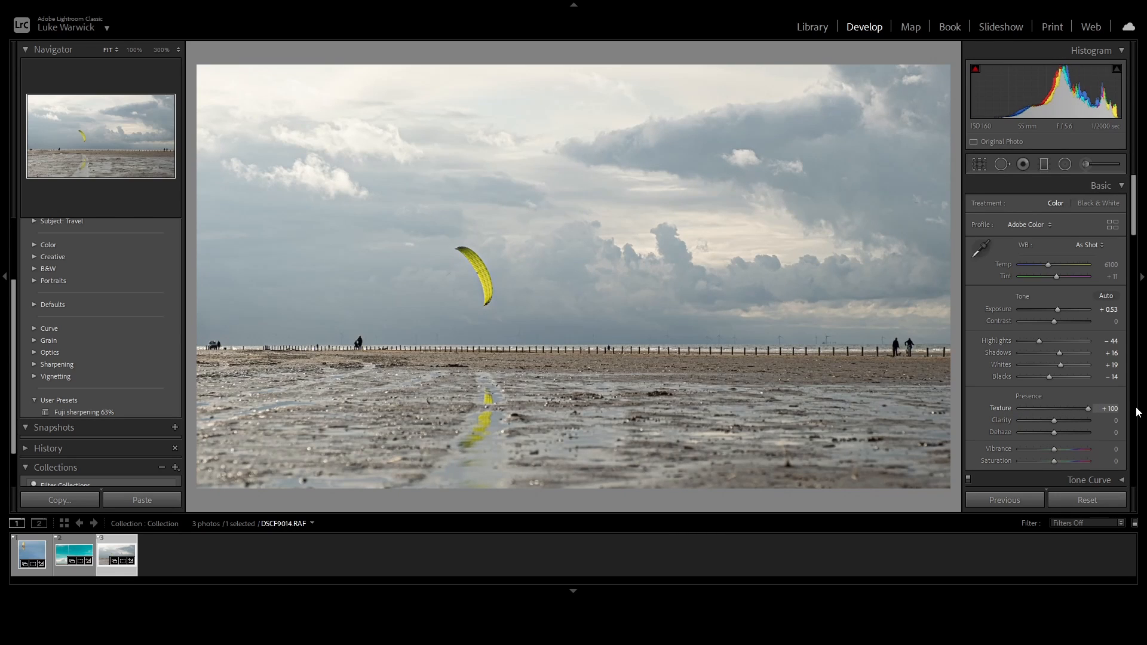
drag(1068, 410, 1093, 423)
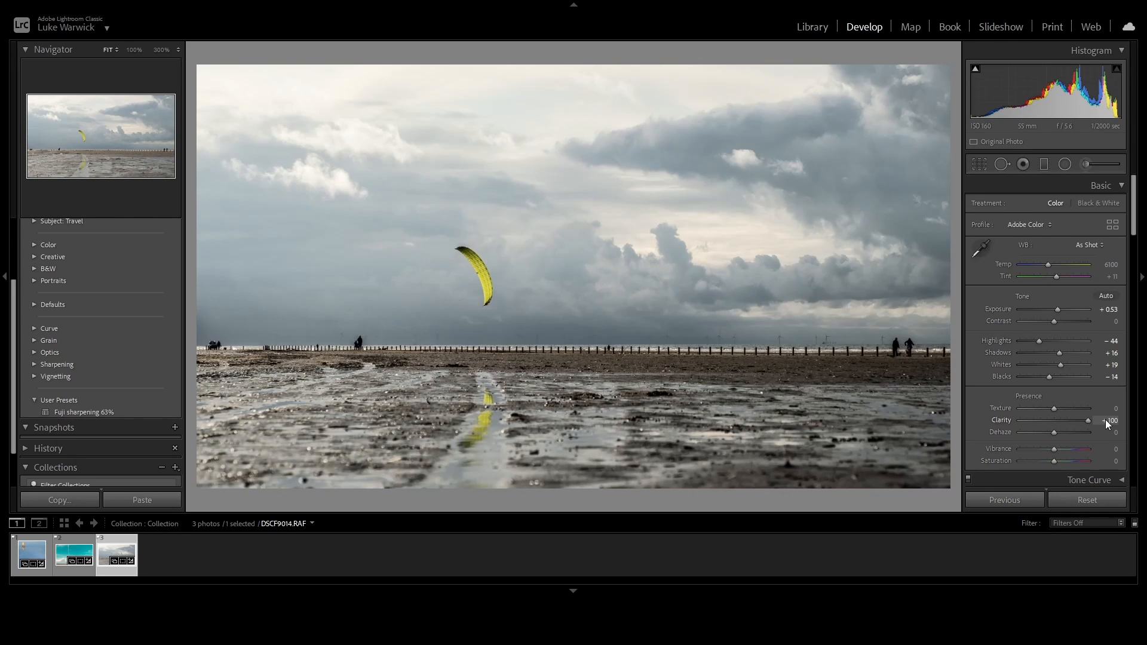
drag(1104, 425, 1055, 435)
Add a horizontal graduated filter covering the sky down to the horizon and show its mask overlay.
key(m)
key(m)
key(m)
drag(525, 247, 536, 315)
drag(538, 282, 536, 325)
key(o)
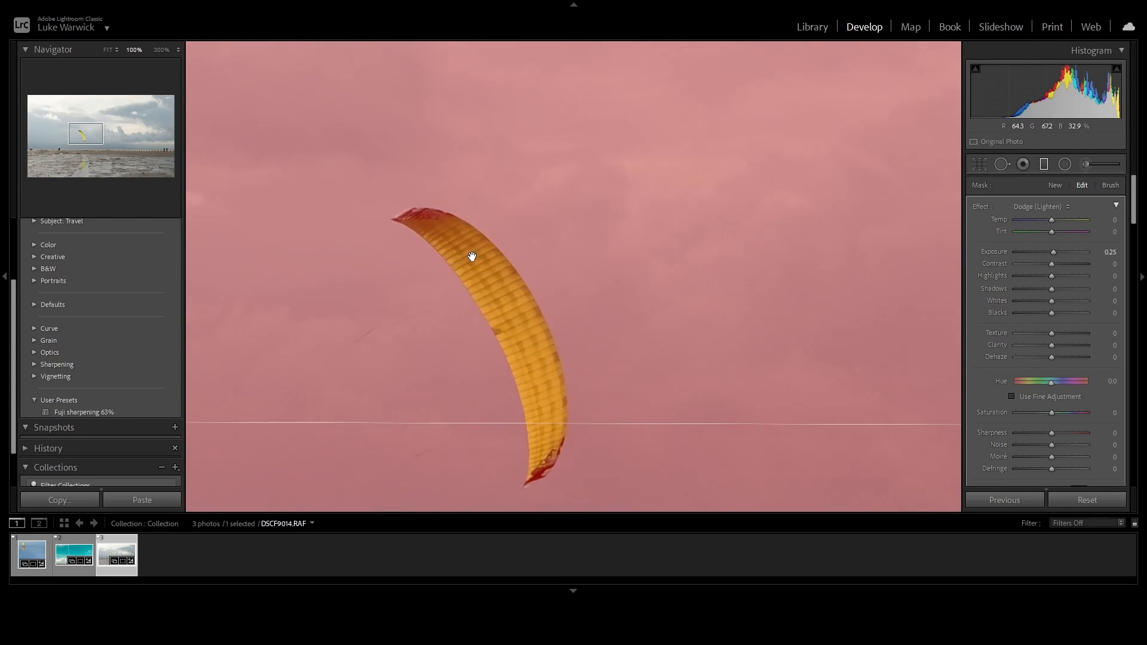
Erase the kite from the sky filter's mask with a small brush, following its edges and both tips.
click(480, 261)
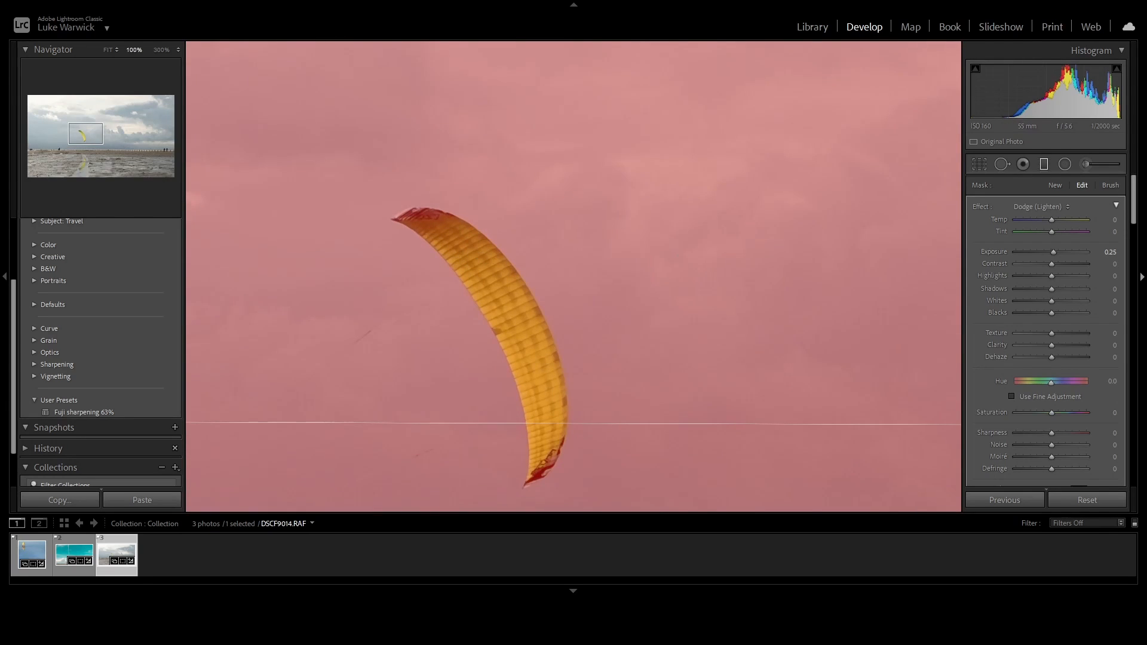
click(1111, 185)
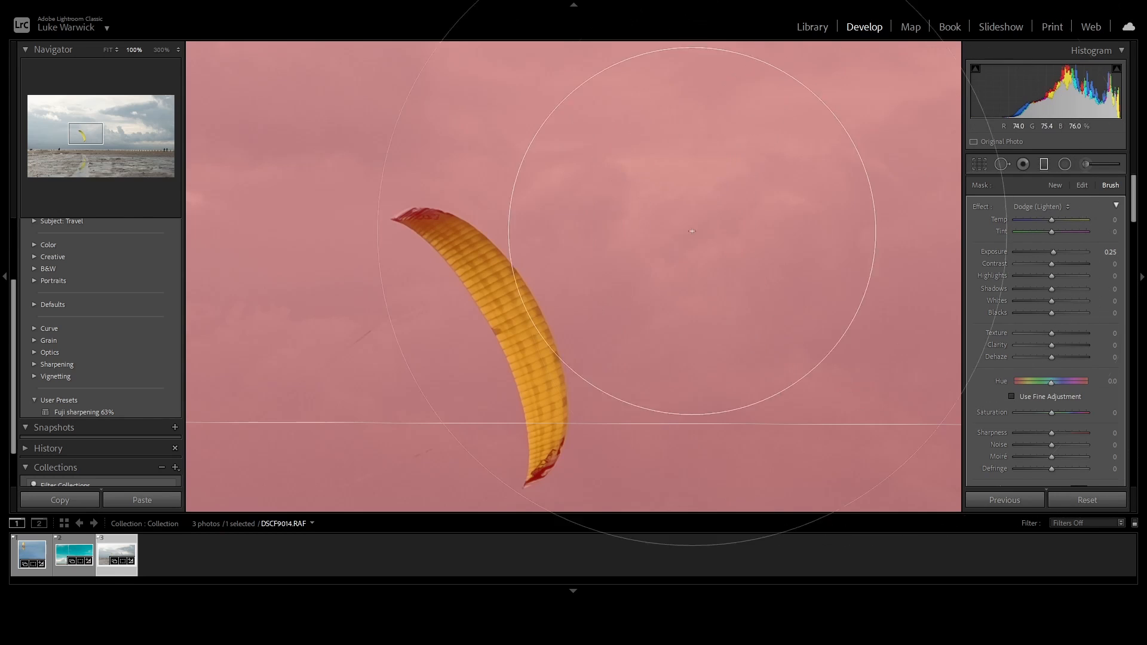
scroll(411, 239, down, 10)
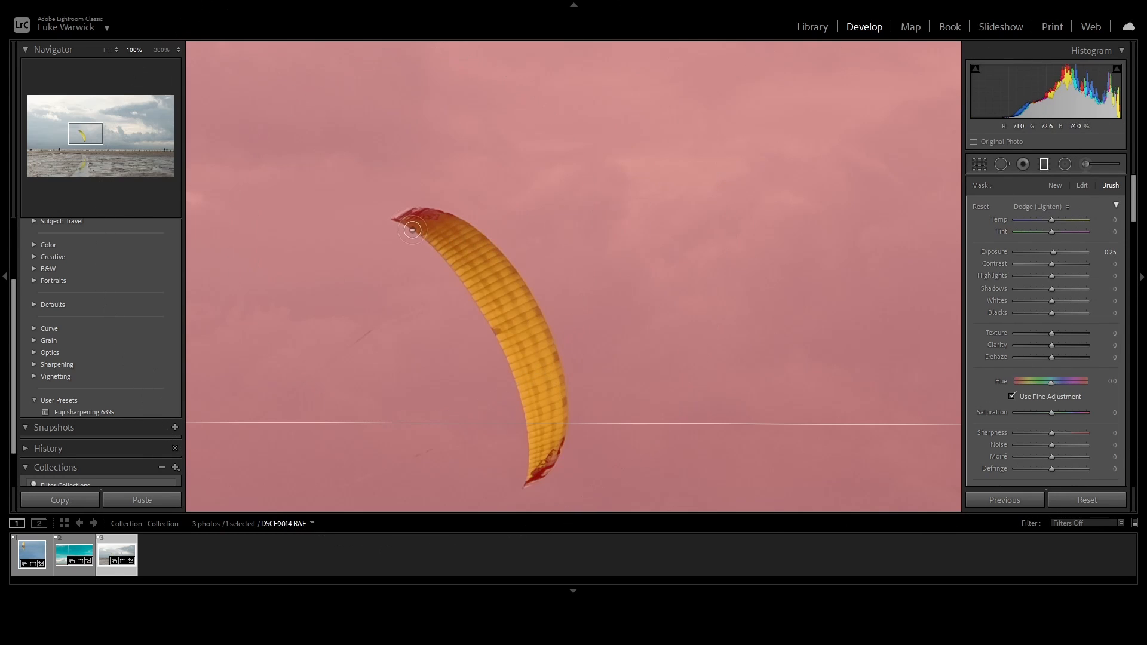
mouse_move(413, 222)
mouse_down()
mouse_move(455, 232)
mouse_move(528, 338)
mouse_move(536, 478)
mouse_move(505, 312)
mouse_move(412, 221)
mouse_up()
scroll(341, 257, up, 8)
scroll(354, 259, down, 6)
key(alt)
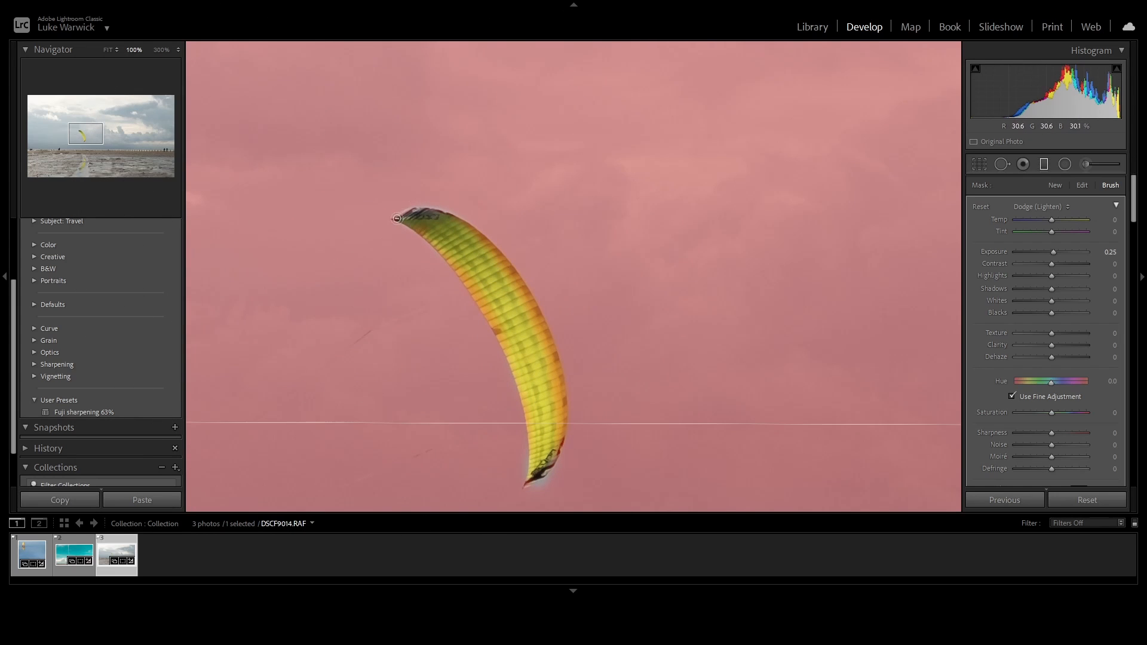
mouse_move(477, 244)
mouse_down()
mouse_move(520, 289)
mouse_move(548, 346)
mouse_move(559, 426)
mouse_move(534, 480)
mouse_up()
key(space)
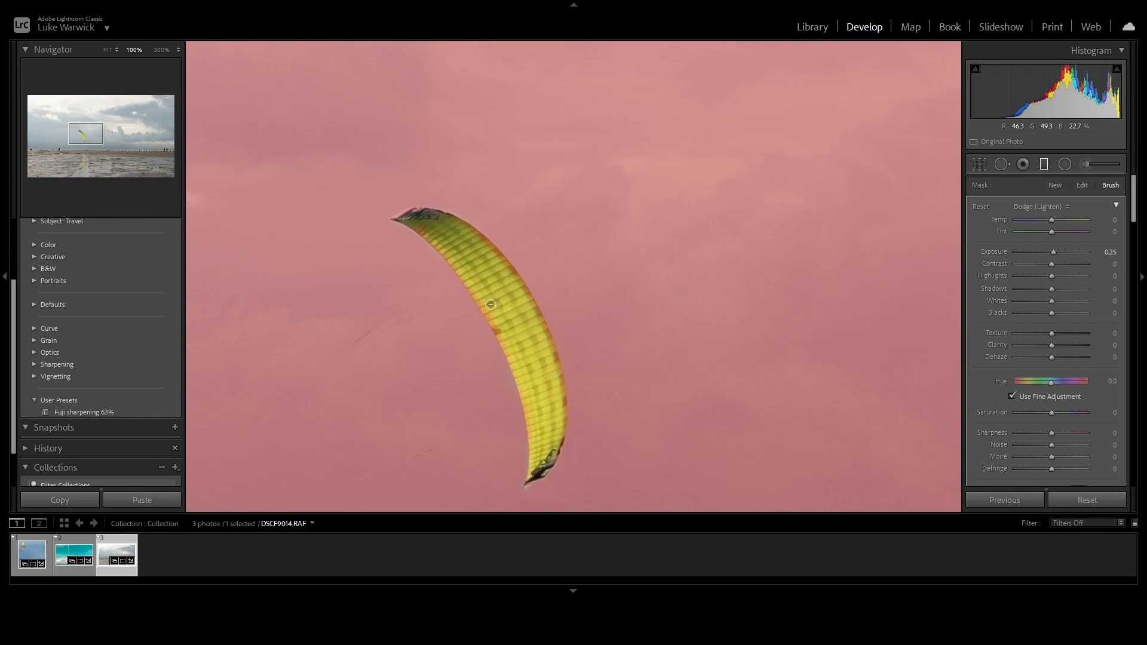
key(alt)
mouse_move(457, 236)
mouse_down()
mouse_move(497, 259)
mouse_move(541, 339)
mouse_move(561, 423)
mouse_up()
key(space)
click(620, 194)
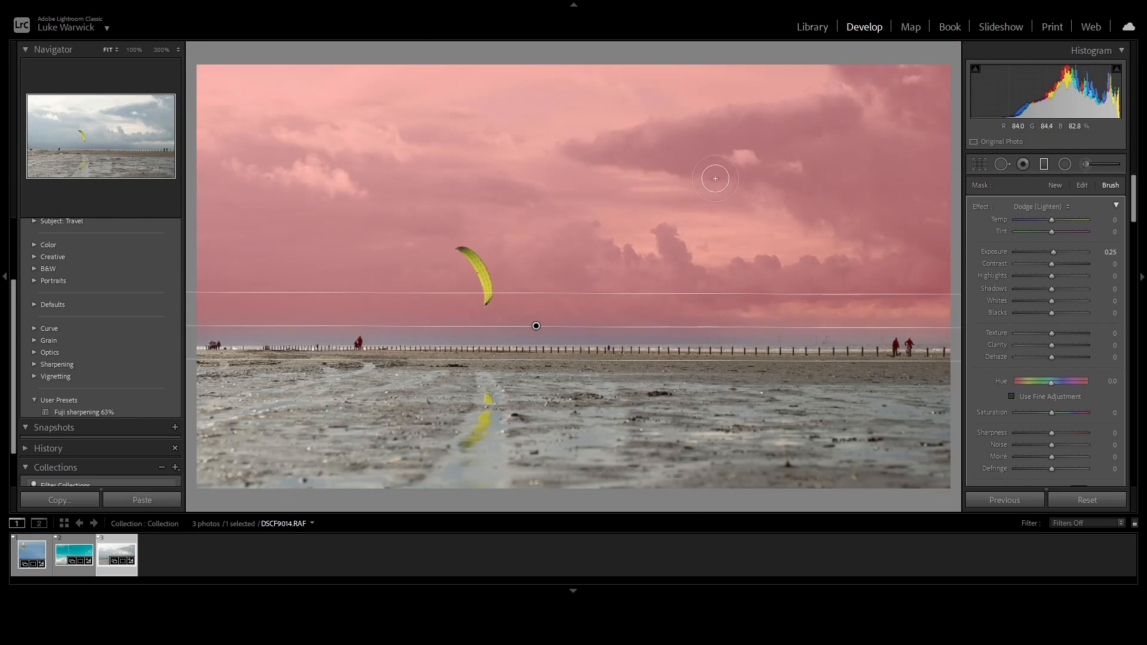
Warm the sky filter with temperature 26, exposure -0.03 and contrast 19, and lower its highlights.
click(974, 143)
double_click(1053, 256)
mouse_move(1053, 259)
mouse_down()
mouse_move(1054, 225)
mouse_move(1059, 267)
mouse_up()
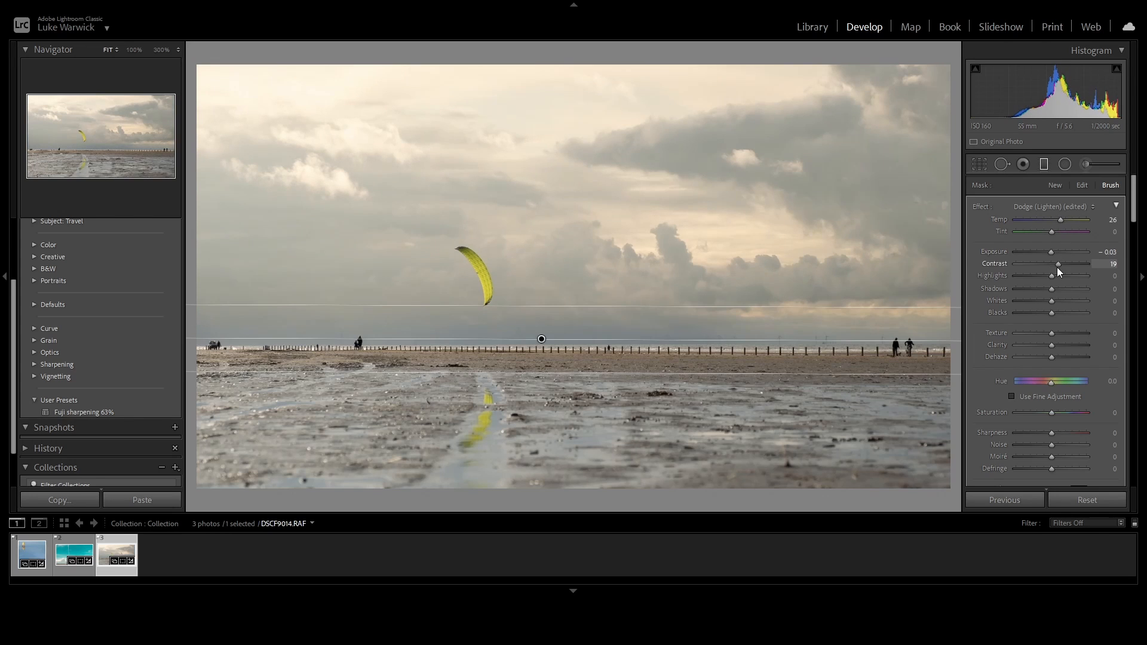
drag(1053, 277, 1045, 276)
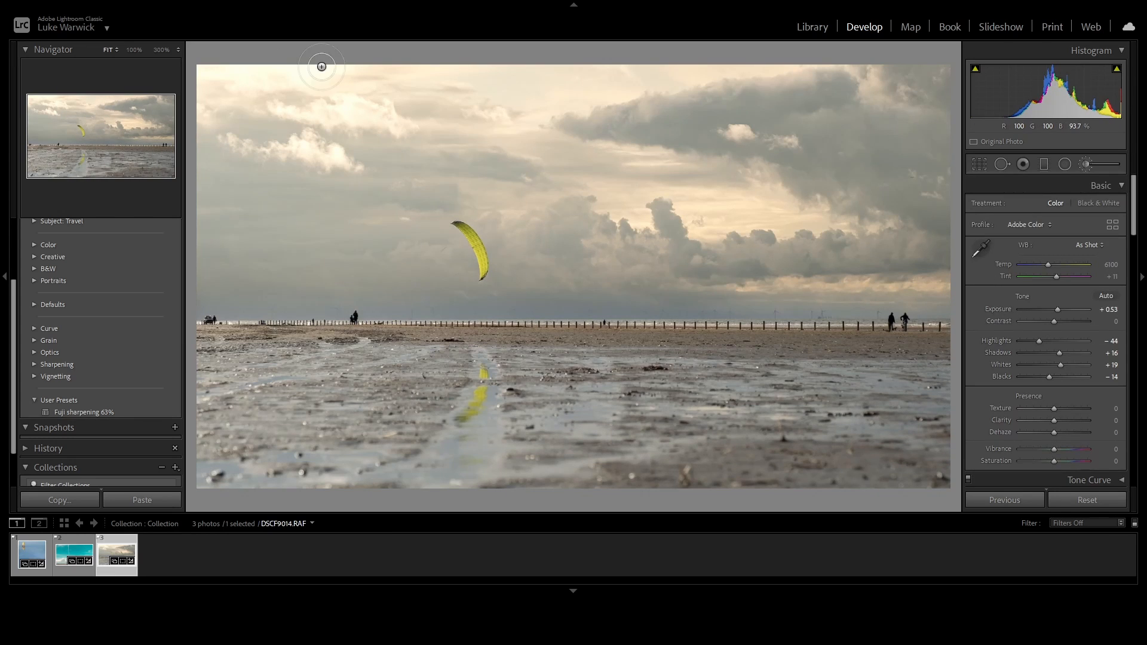
Brush the Burn (Darken) effect at -0.30 exposure over the bright clouds along the upper-left edge of the sky.
key(k)
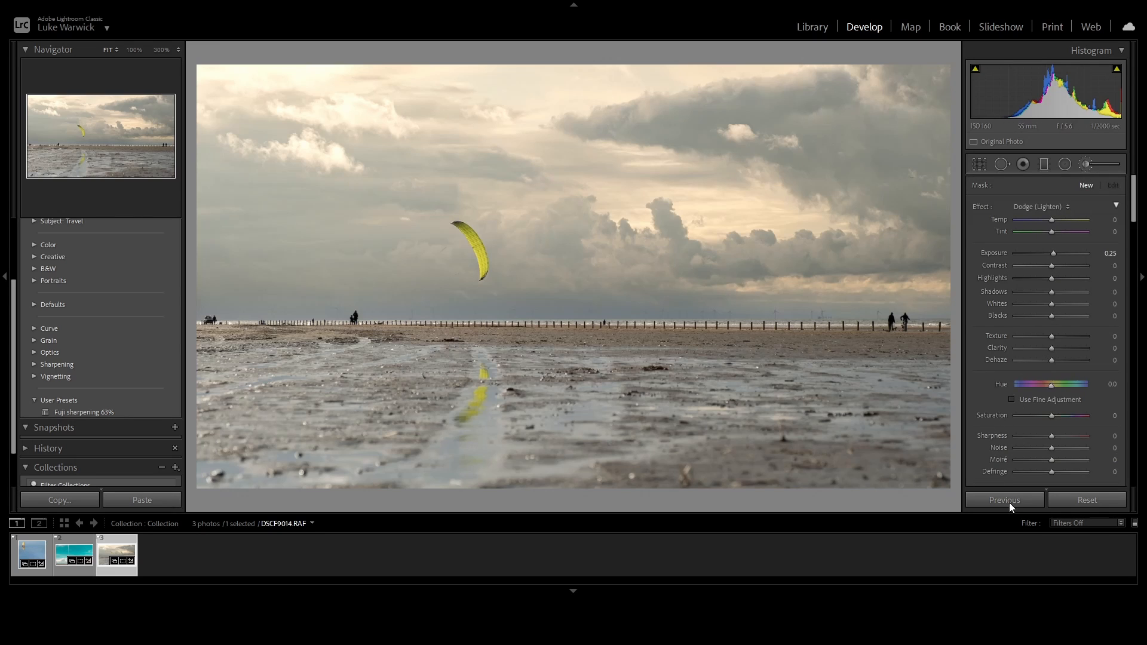
click(996, 461)
mouse_move(209, 70)
mouse_down()
mouse_move(322, 64)
mouse_move(310, 69)
mouse_up()
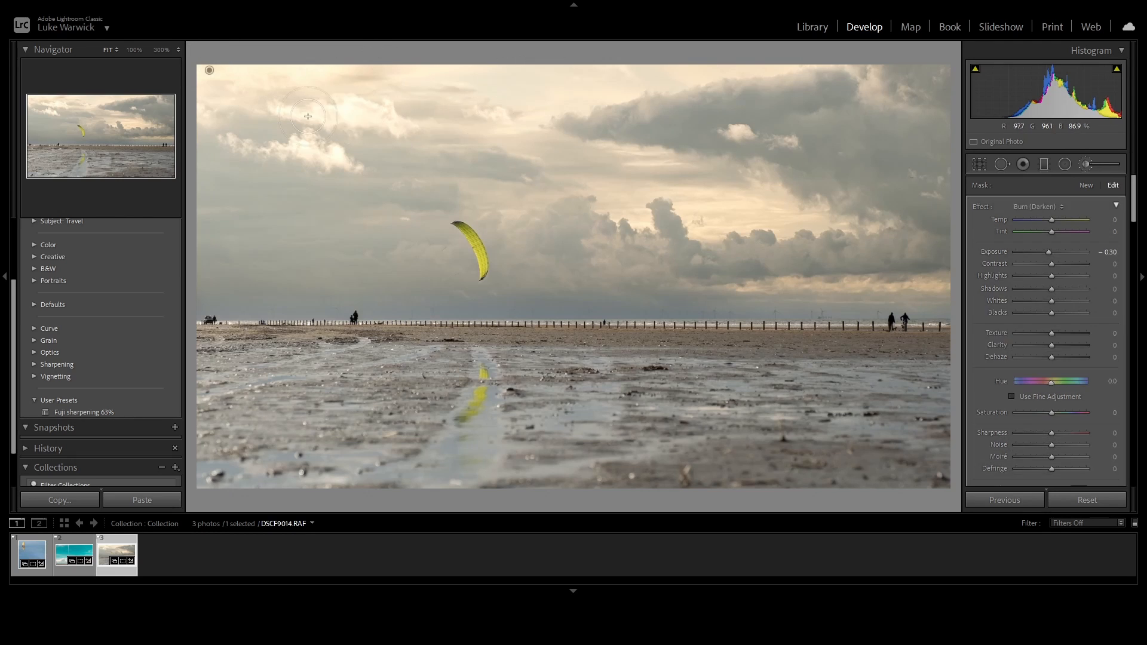
key(k)
Retouch the dark debris patches on the sand below the fence posts with the Heal brush, sampling from cleaner sand nearby.
click(660, 369)
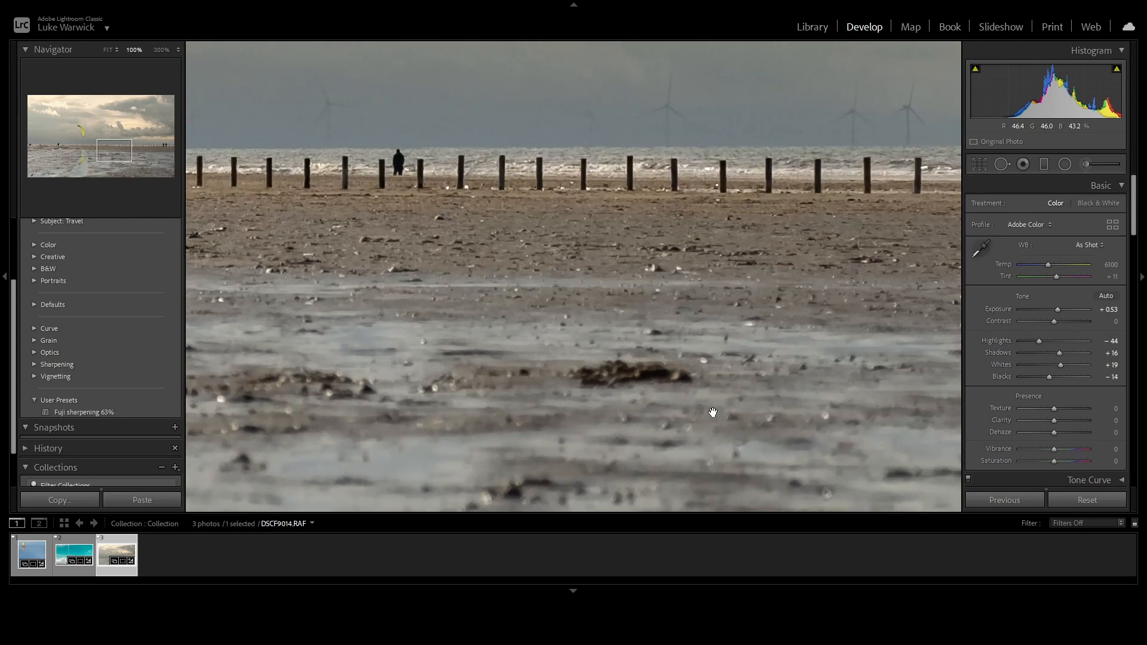
key(q)
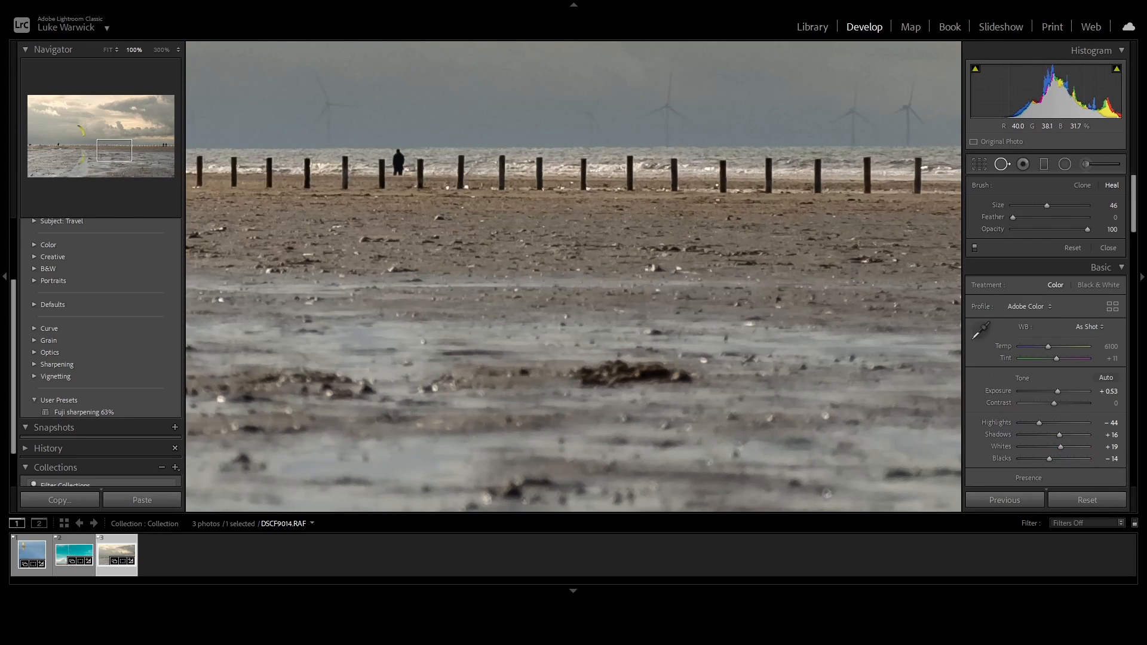
mouse_move(659, 370)
mouse_down()
mouse_move(581, 379)
mouse_move(658, 371)
mouse_up()
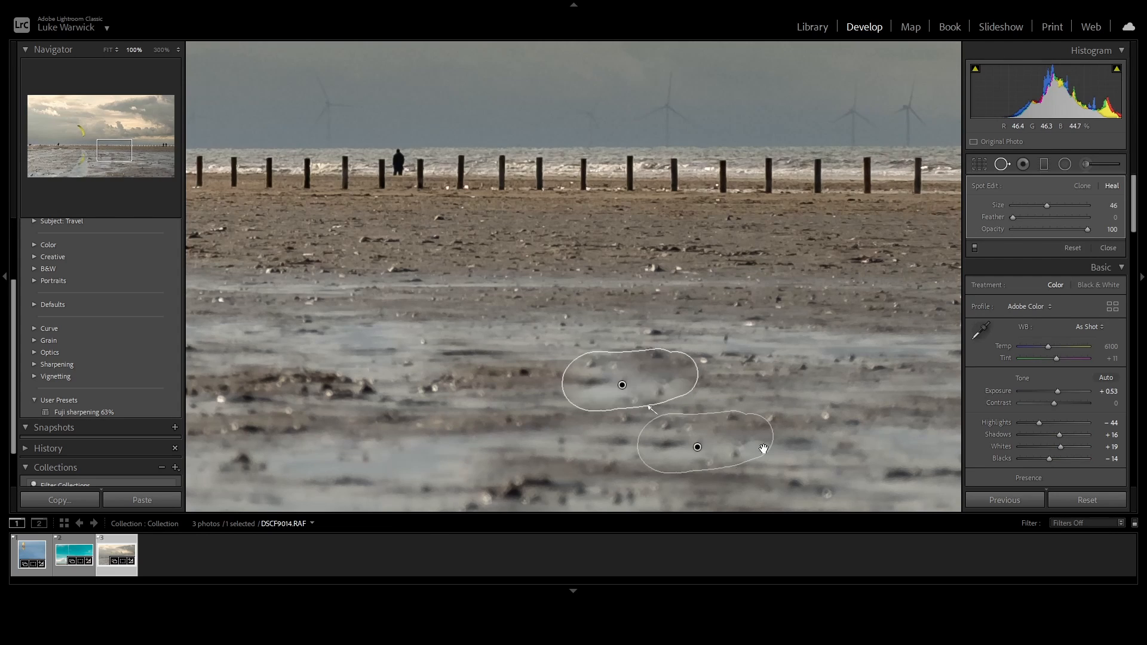
drag(725, 456, 829, 379)
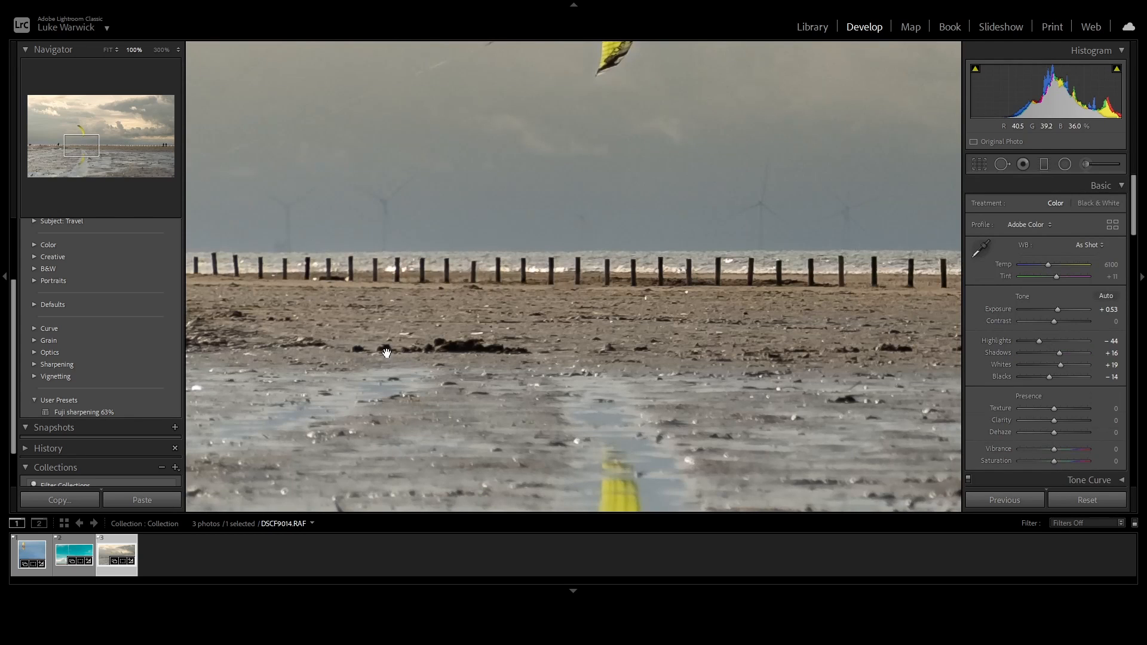
mouse_move(357, 348)
mouse_down()
mouse_move(531, 346)
mouse_move(587, 313)
mouse_up()
key(z)
click(461, 344)
key(q)
key(z)
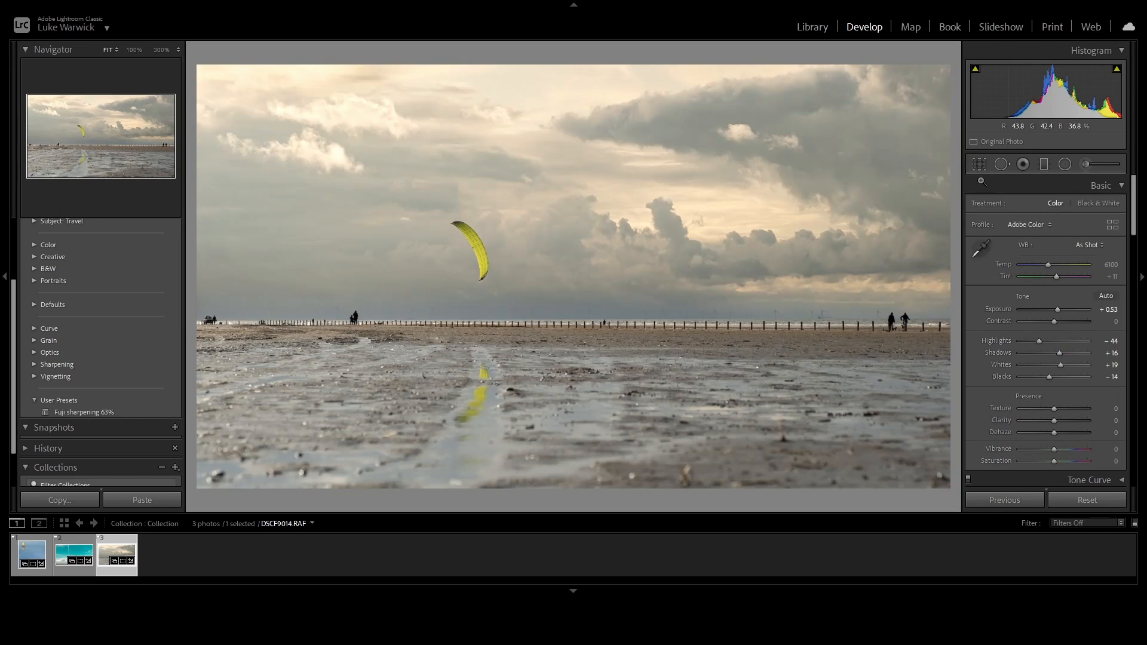
Darken the four corners of the photo with diagonal Burn (Darken) graduated filters, lowering the filter exposure slightly.
click(1049, 170)
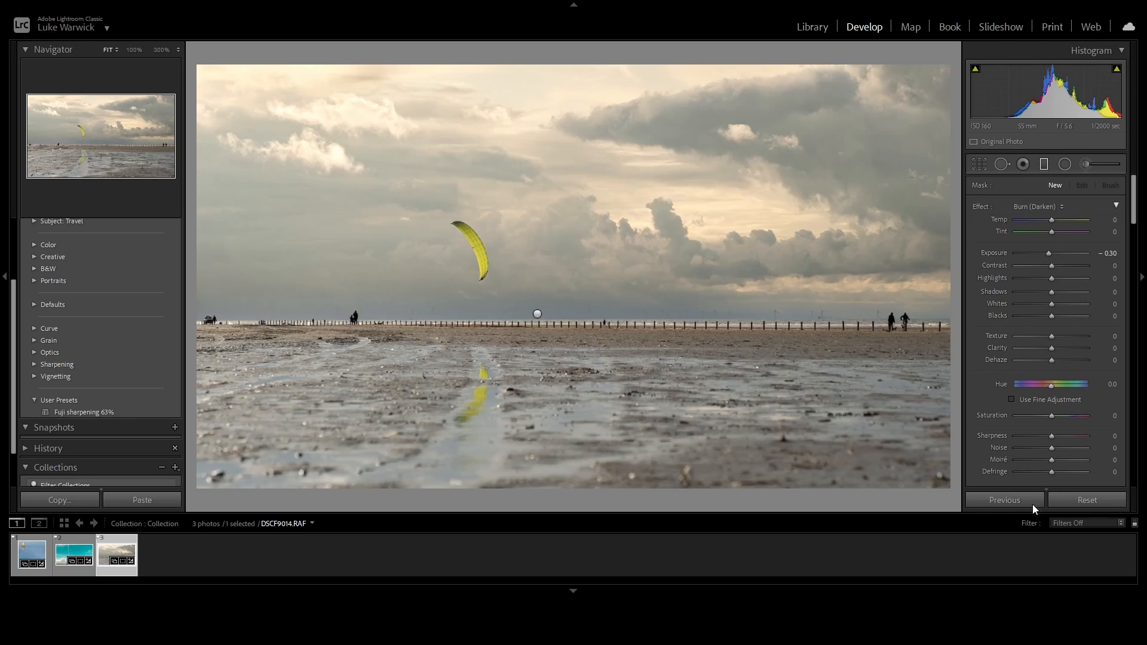
click(1046, 165)
click(1046, 165)
drag(909, 502, 869, 384)
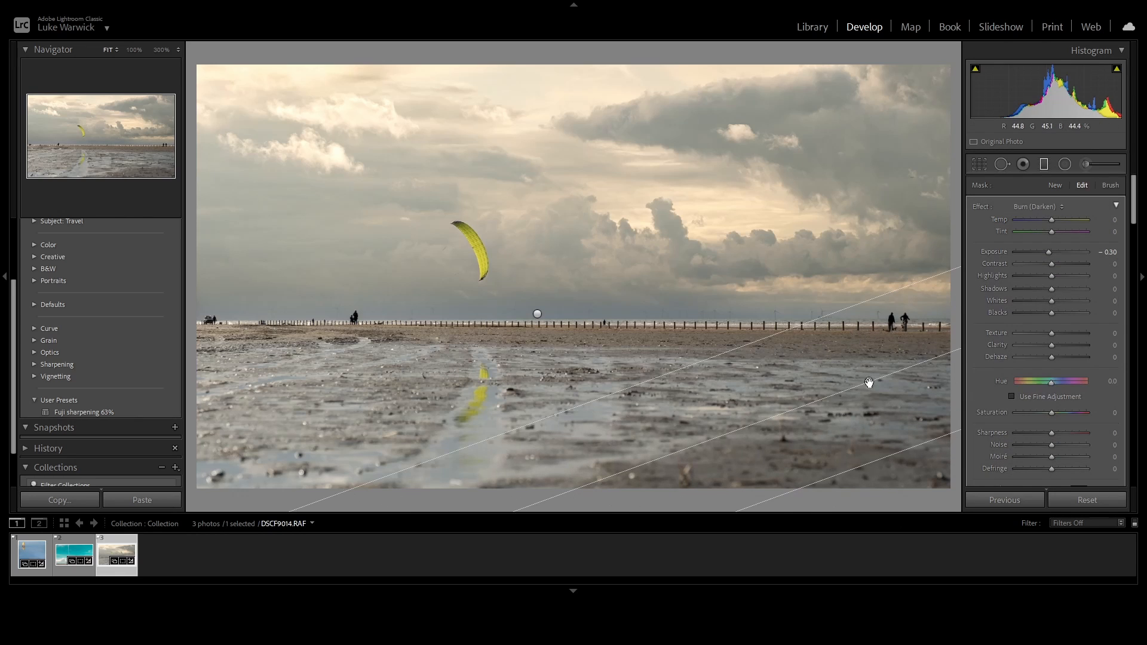
drag(1049, 253, 1045, 252)
drag(238, 477, 306, 273)
drag(252, 80, 361, 219)
drag(908, 72, 817, 266)
key(m)
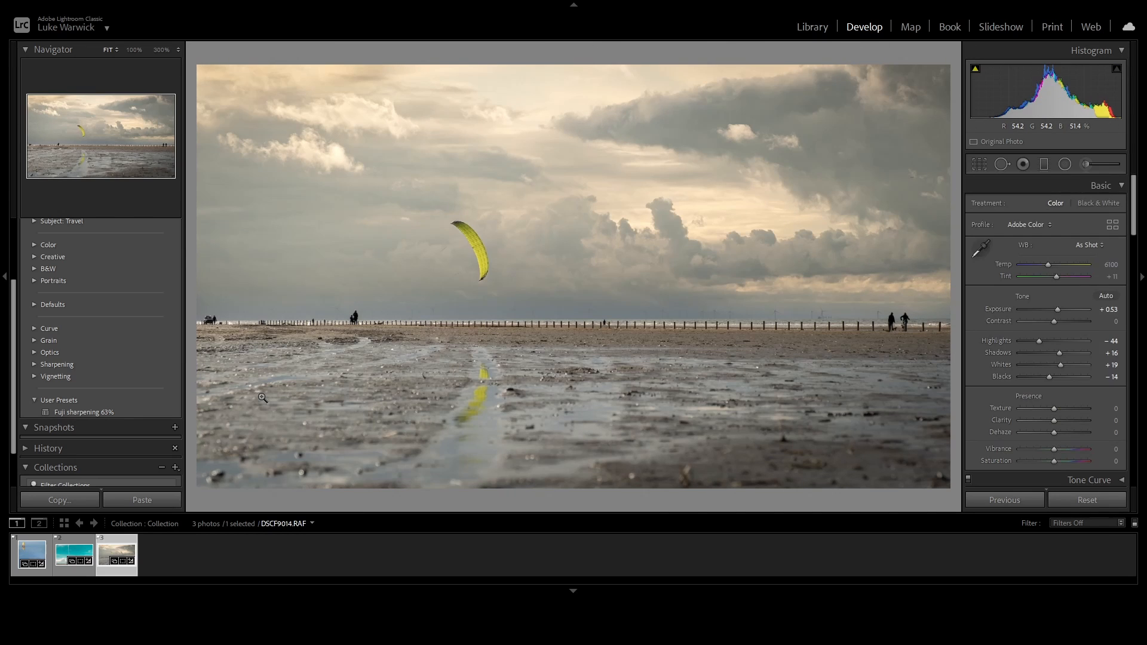
Return to the photo collection, open the yellow buoy photo in Loupe view and rotate it by 180 degrees.
key(n)
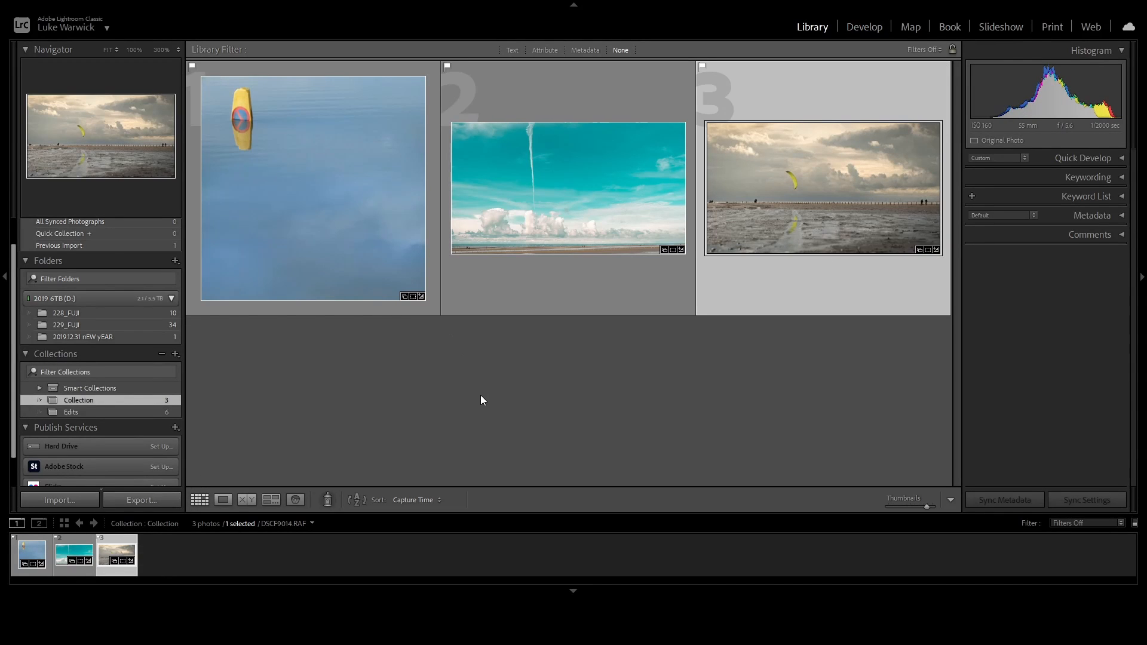
click(381, 172)
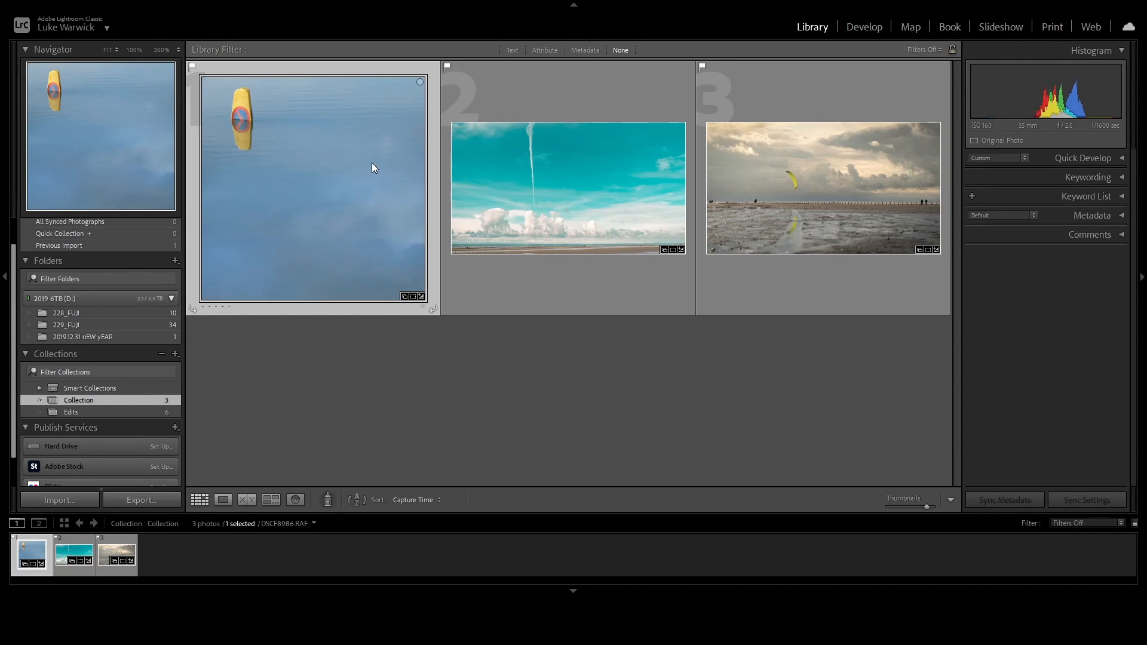
key(e)
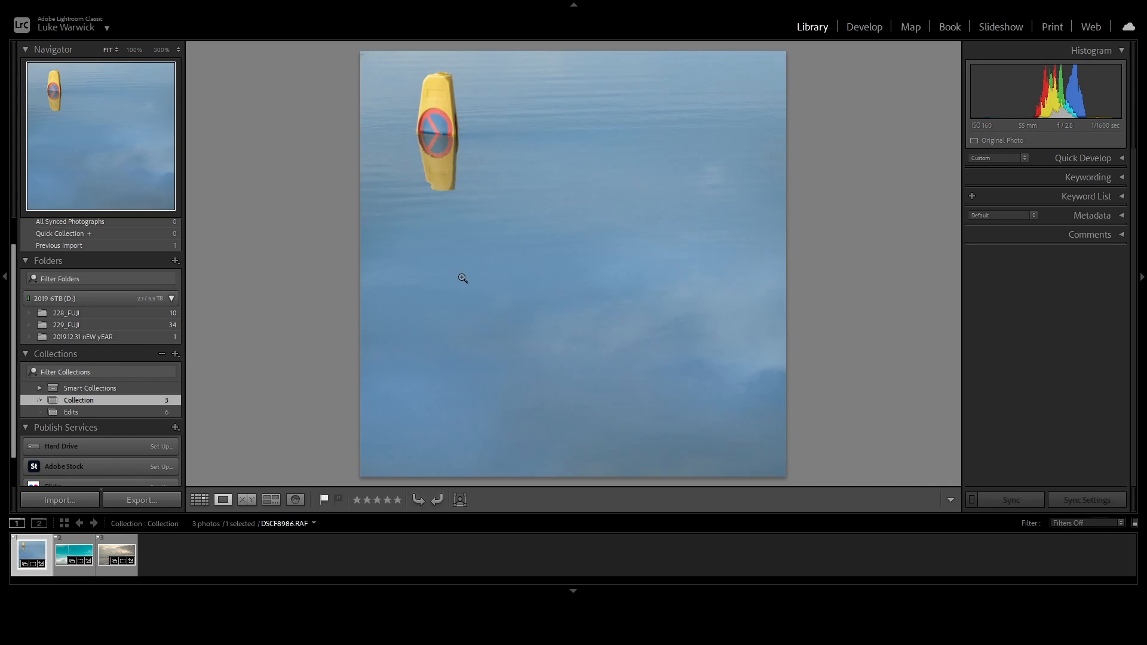
click(438, 500)
click(438, 500)
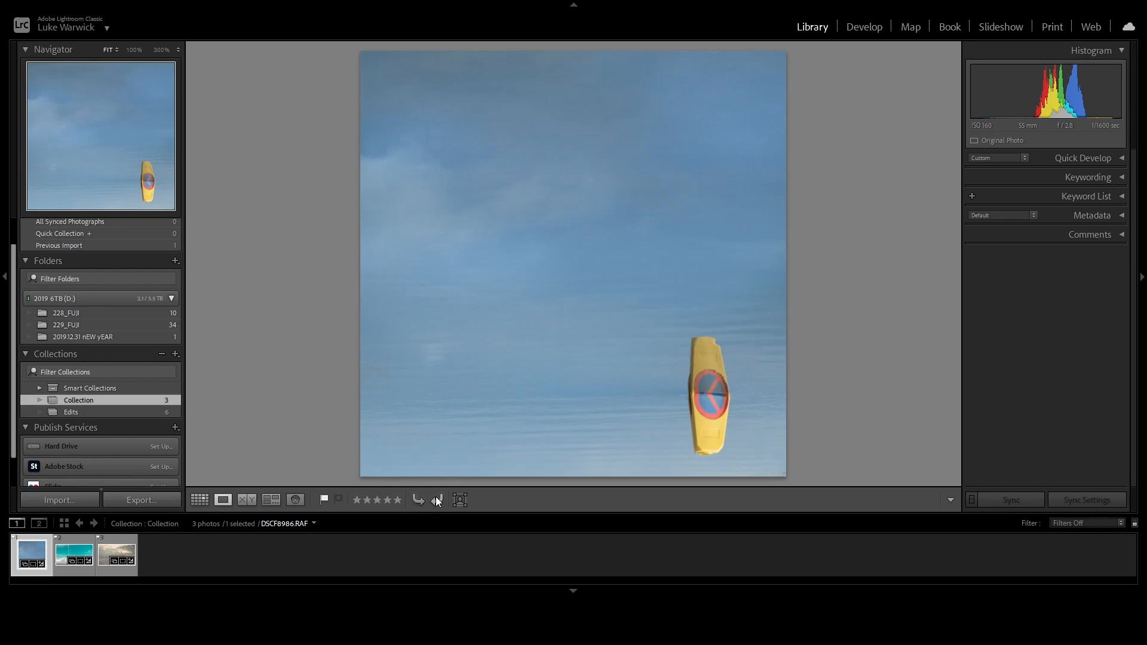
Rotate the buoy photo back upright and turn it upside down again to compare both orientations.
click(419, 501)
click(419, 500)
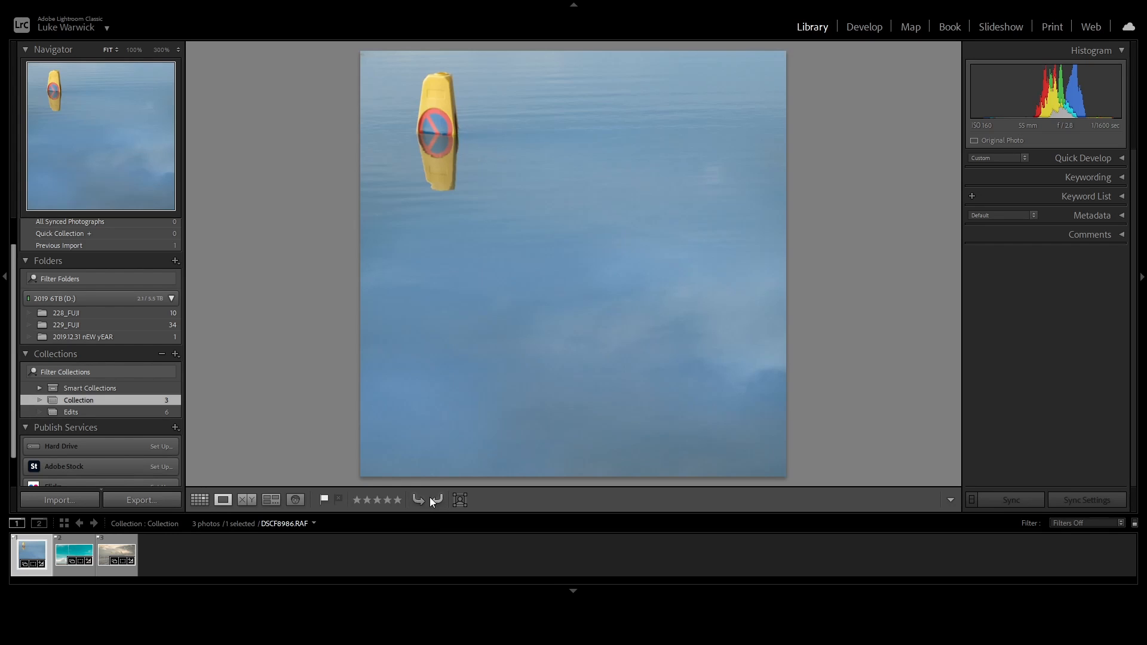
click(440, 504)
click(440, 504)
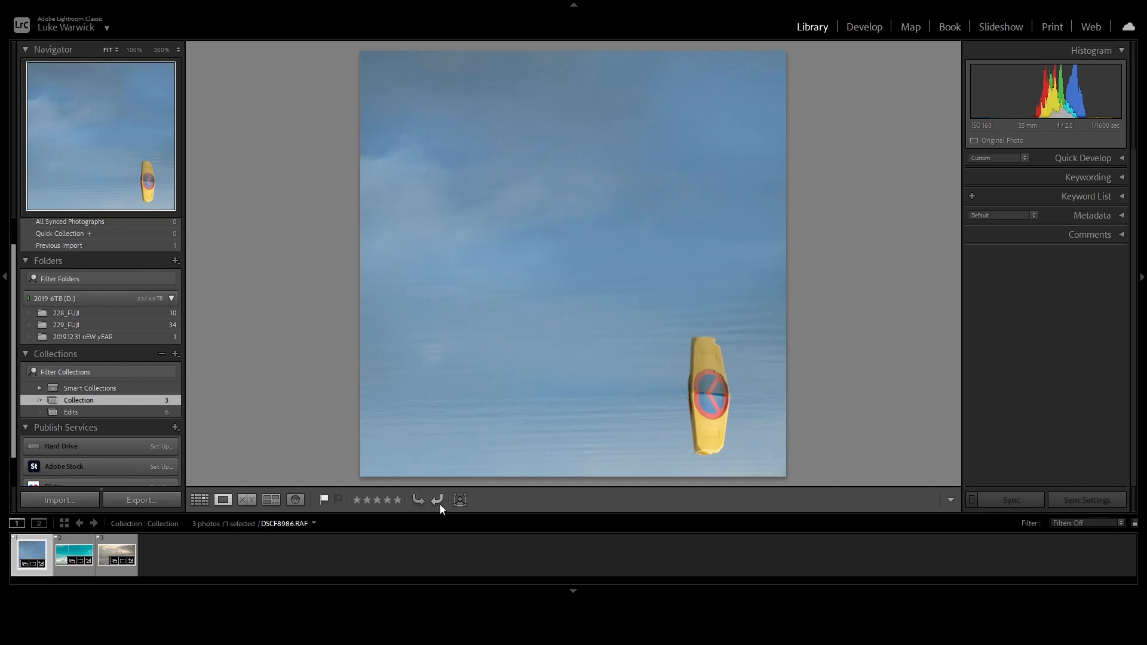